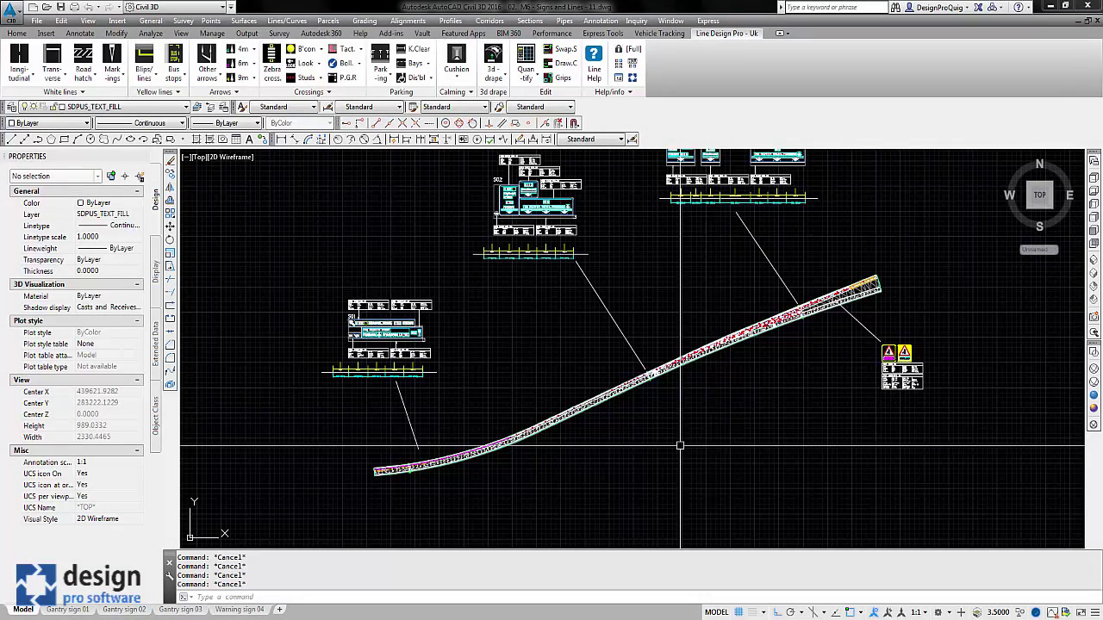
Inspect the lane lines, cone positions and gantry location at the south-western end of the motorway in plan.
scroll(379, 498, up, 4)
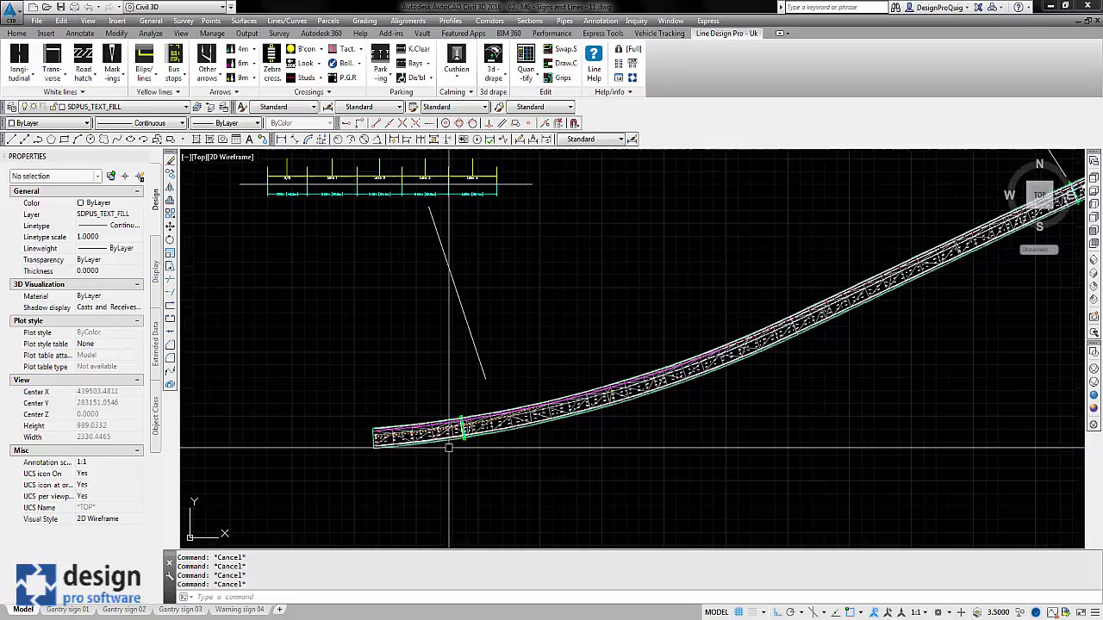
scroll(365, 451, up, 8)
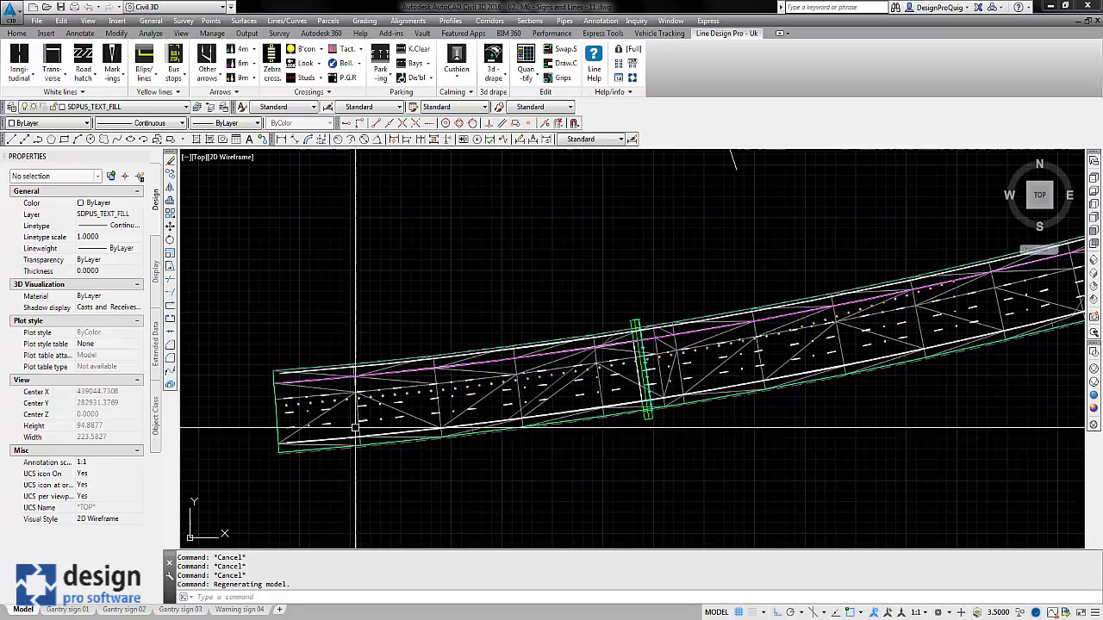
scroll(395, 405, up, 4)
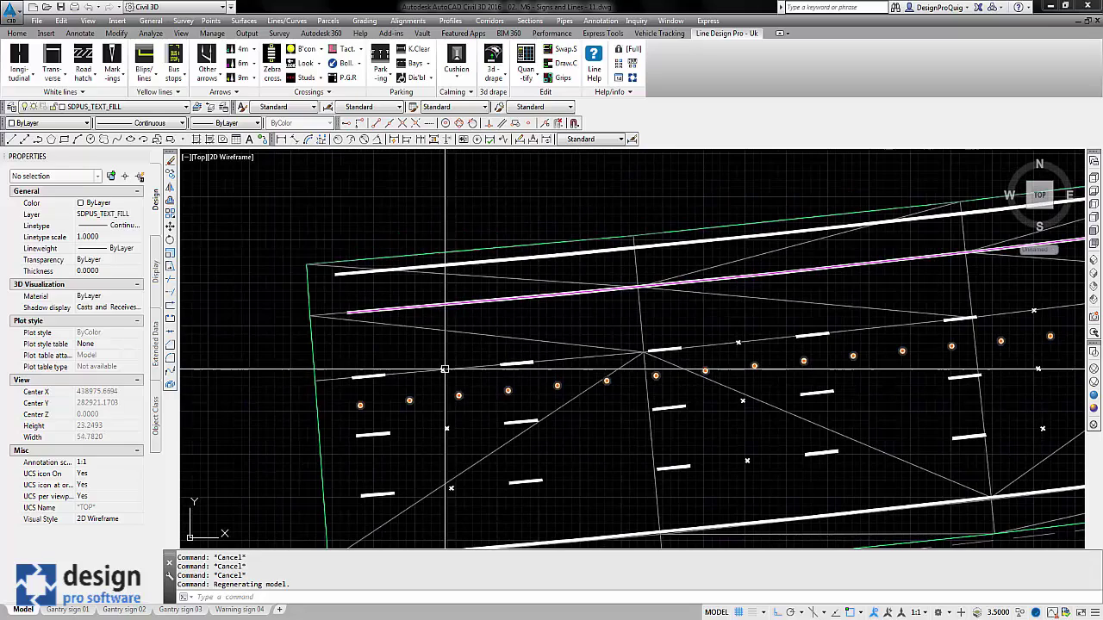
scroll(454, 371, down, 4)
scroll(663, 345, up, 4)
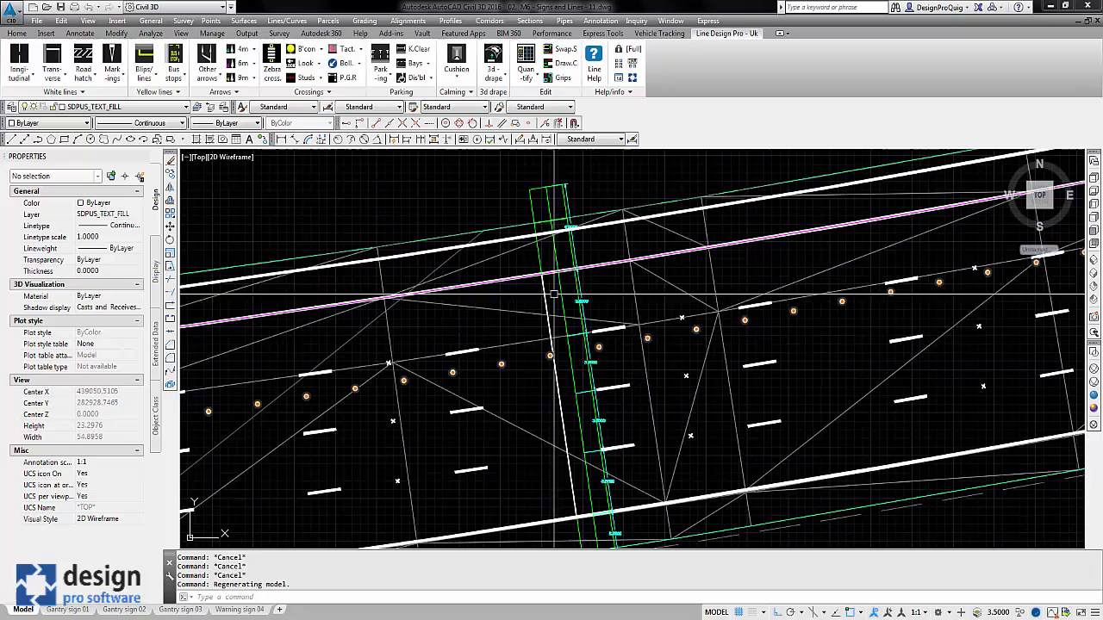
scroll(540, 337, down, 6)
scroll(378, 403, up, 4)
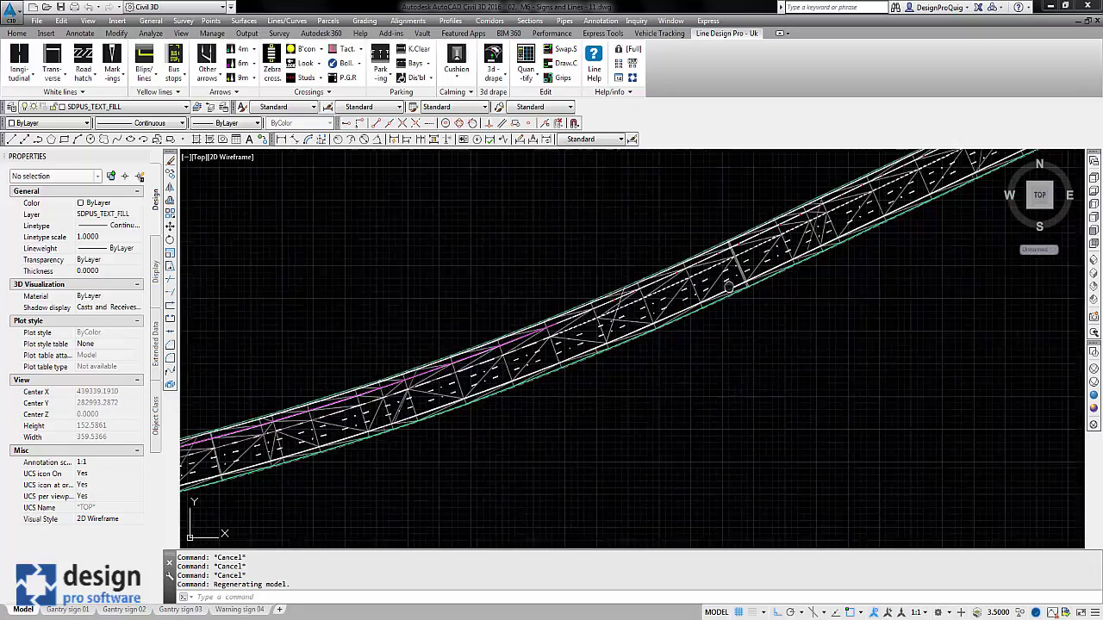
Follow the motorway to its north-eastern end, examining the lane destination text, arrows, chevron hatching and coloured surfacing.
scroll(522, 367, up, 6)
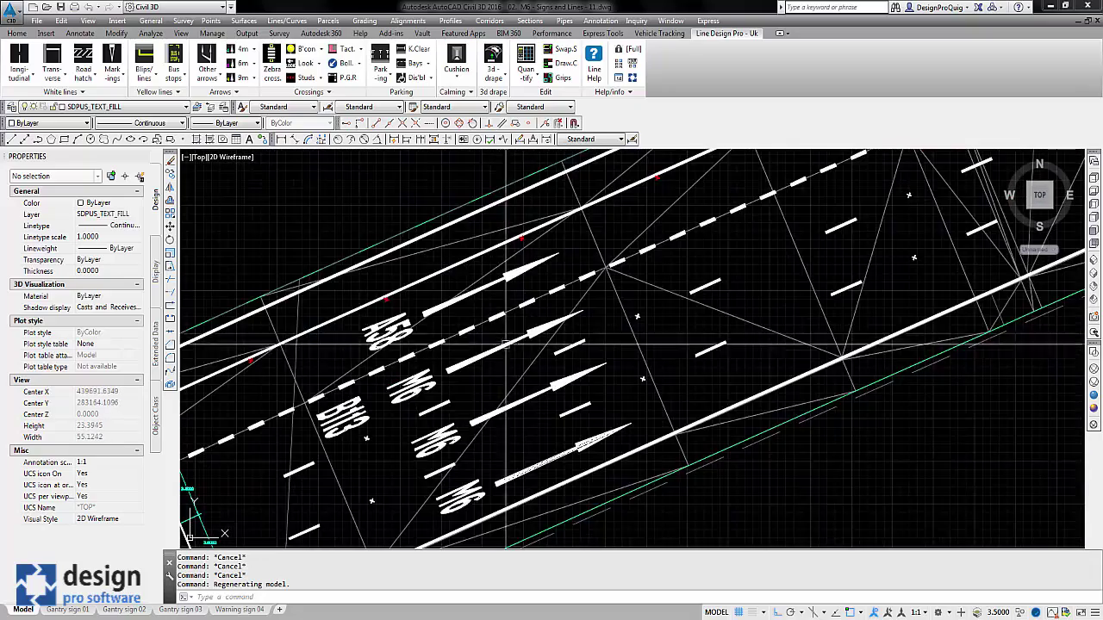
scroll(508, 354, down, 4)
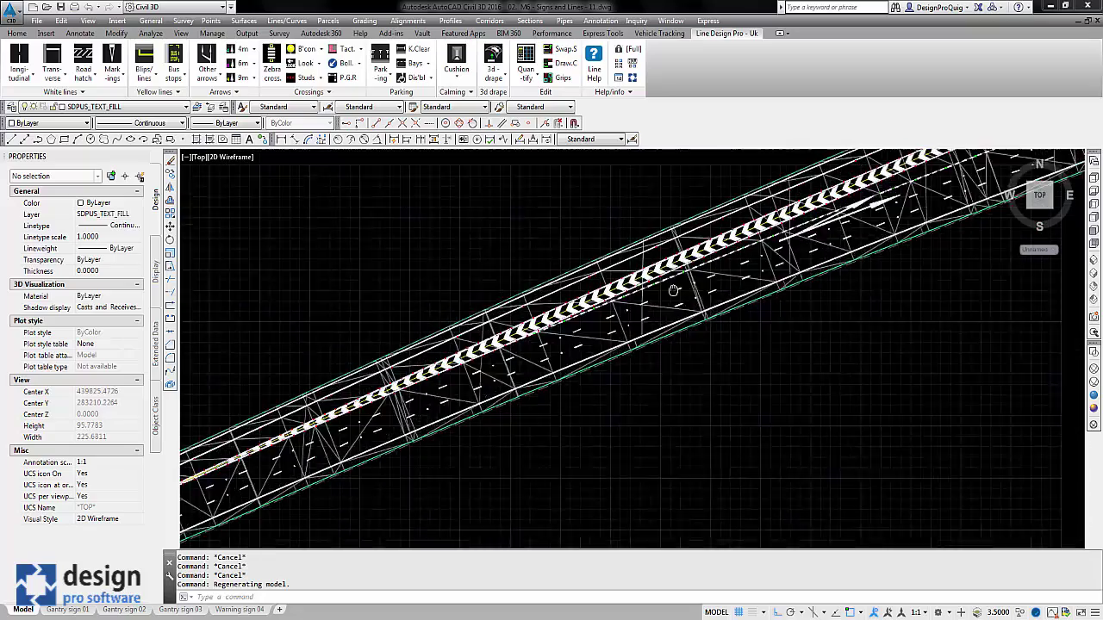
scroll(623, 322, up, 4)
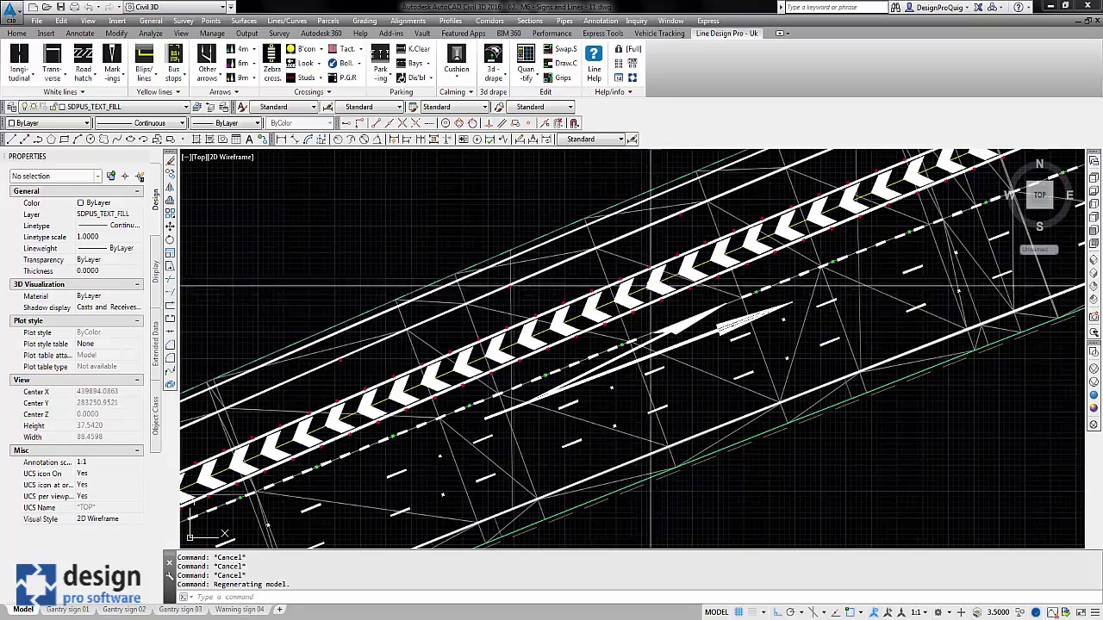
scroll(696, 320, down, 3)
scroll(529, 352, up, 3)
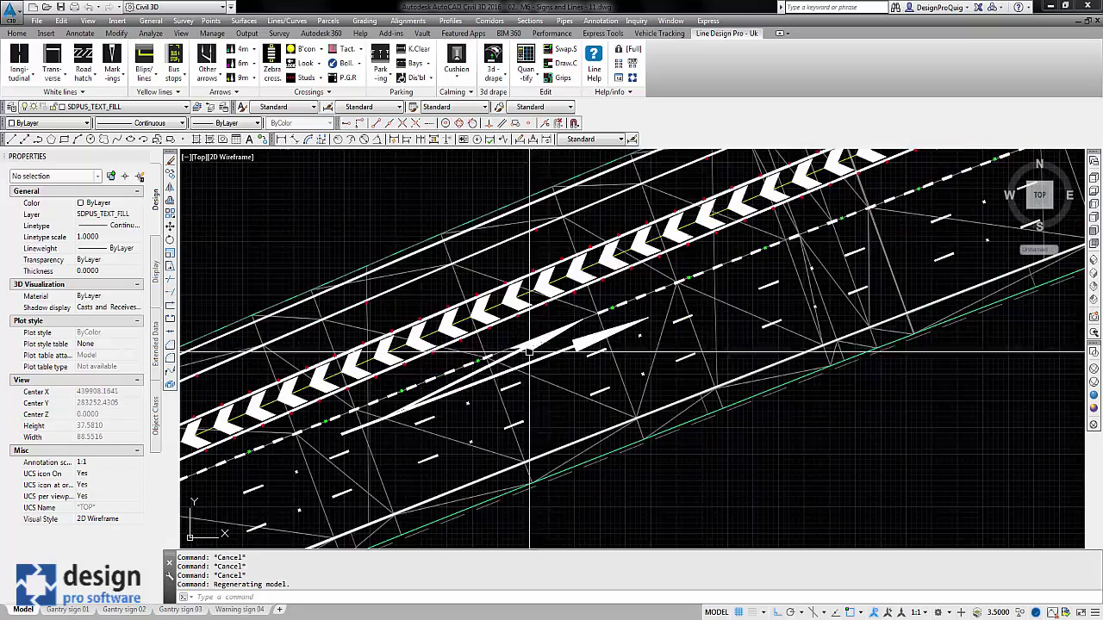
scroll(724, 261, down, 2)
middle_drag(855, 224, 620, 298)
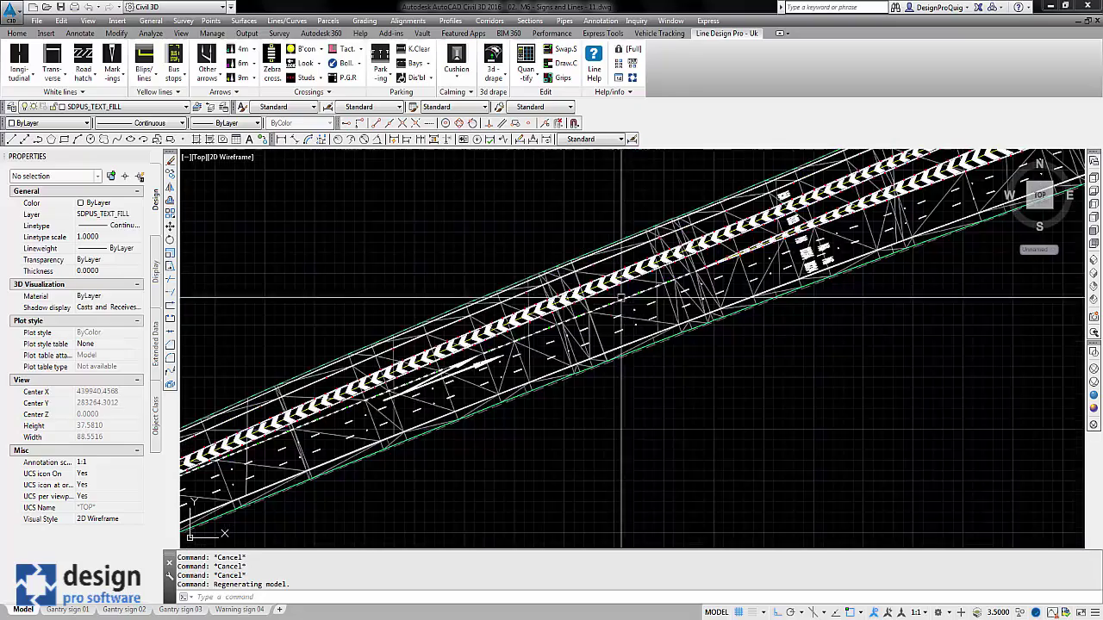
middle_drag(824, 215, 523, 325)
middle_drag(862, 201, 640, 286)
middle_drag(866, 163, 604, 293)
middle_drag(867, 184, 547, 327)
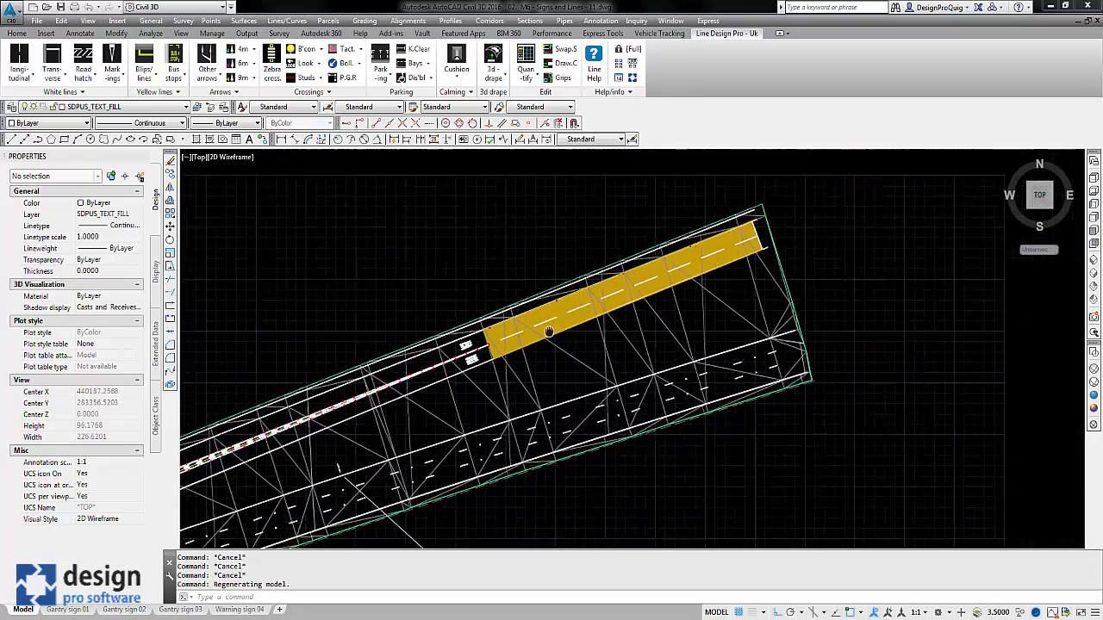
scroll(600, 309, up, 2)
scroll(560, 328, down, 2)
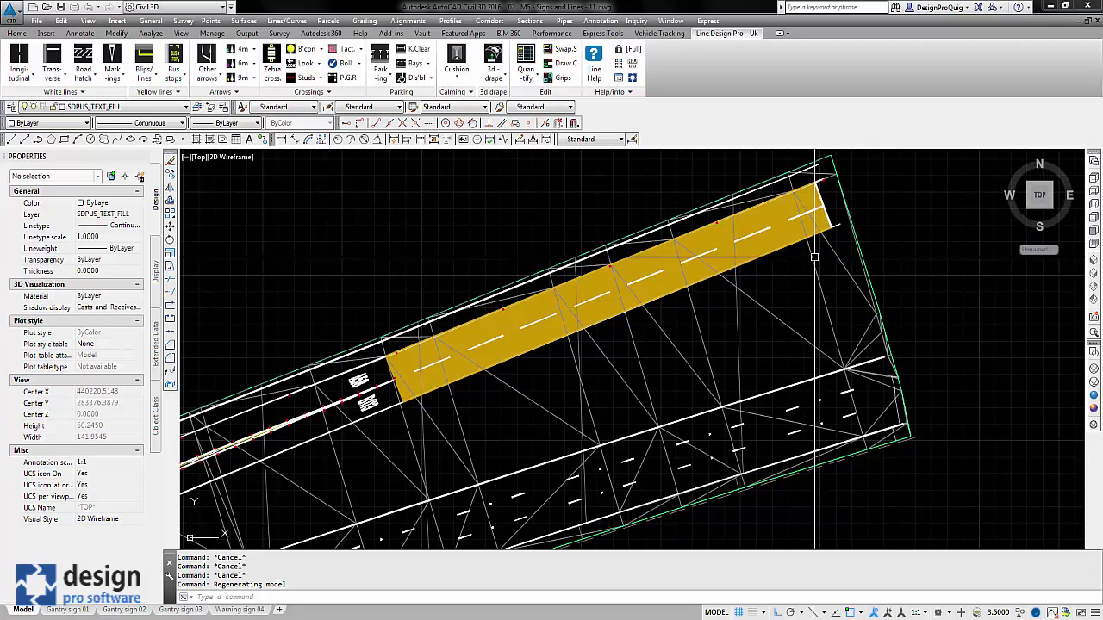
scroll(814, 257, down, 6)
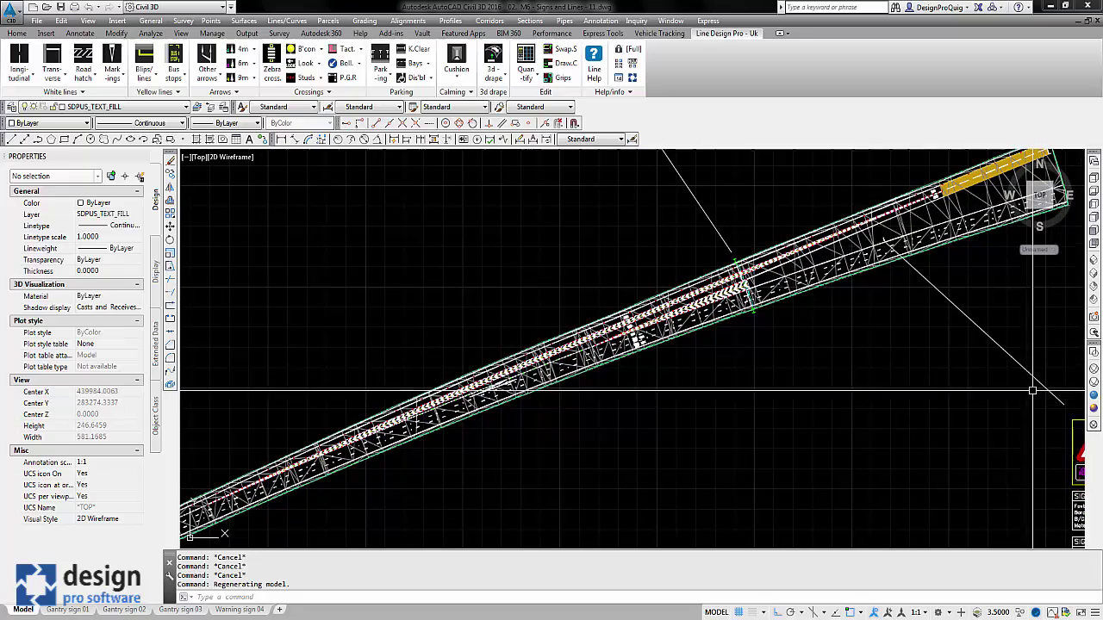
Switch to the SW Isometric view and orbit it to show the motorway surface beside the flat road markings.
click(1094, 259)
scroll(680, 370, up, 5)
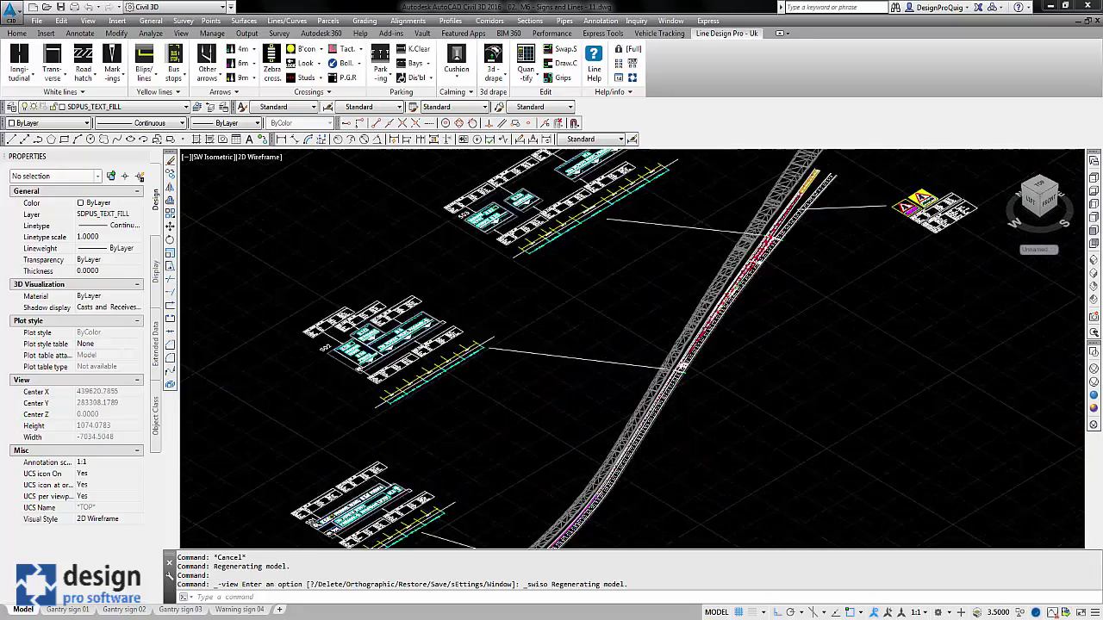
click(717, 284)
shift+middle_drag(997, 191, 953, 191)
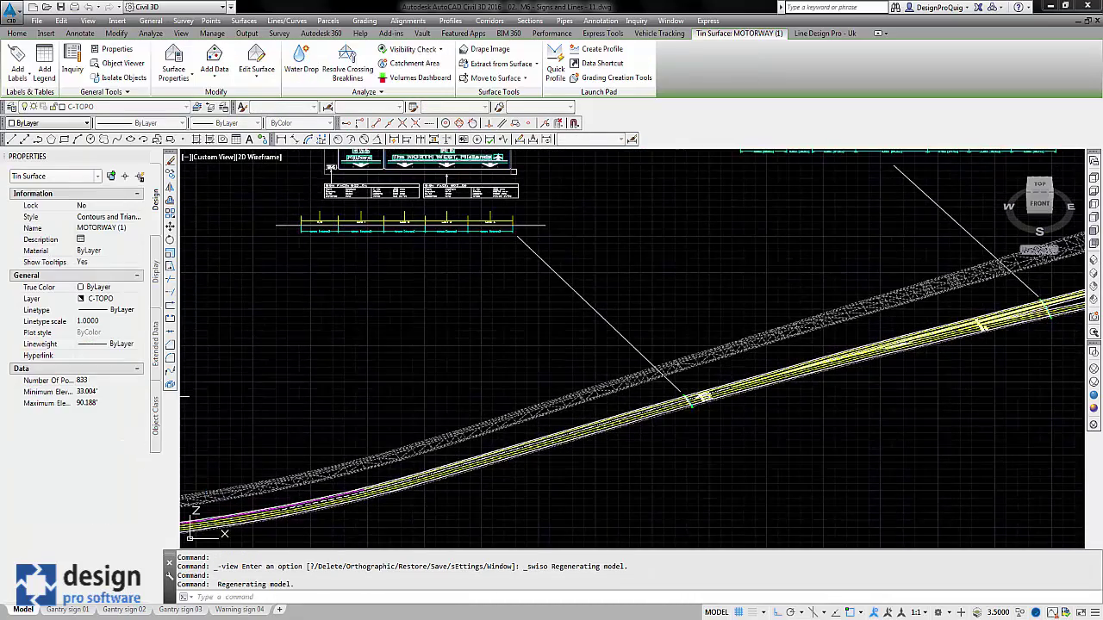
key(Escape)
middle_drag(884, 321, 647, 362)
scroll(749, 325, up, 5)
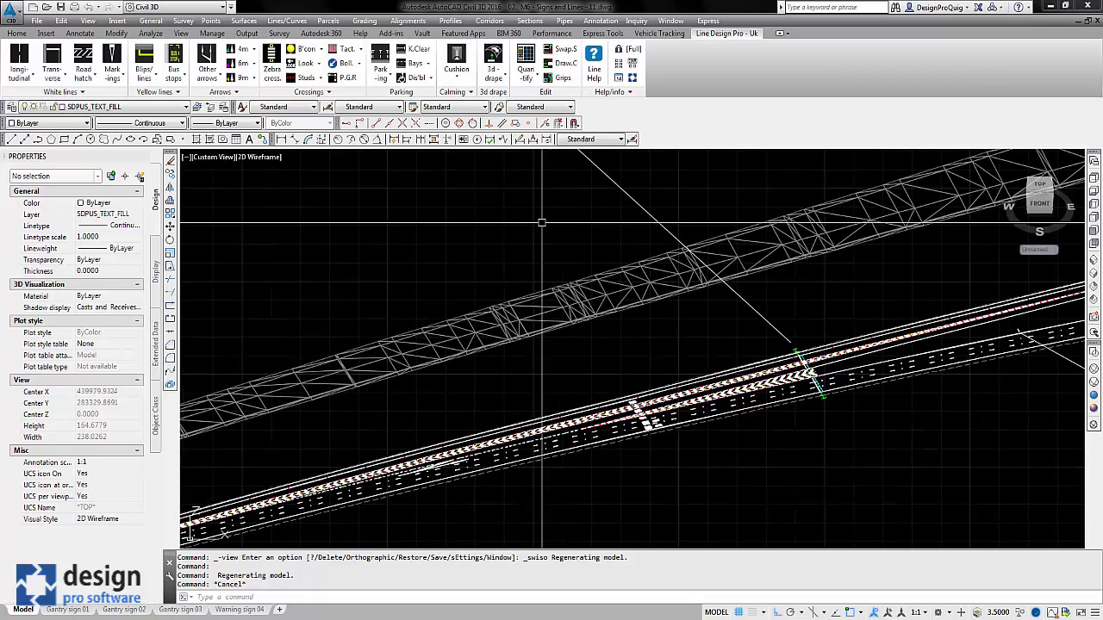
Drape the road markings in 3D onto the MOTORWAY (1) surface and check them around the chevrons and lane text.
click(494, 57)
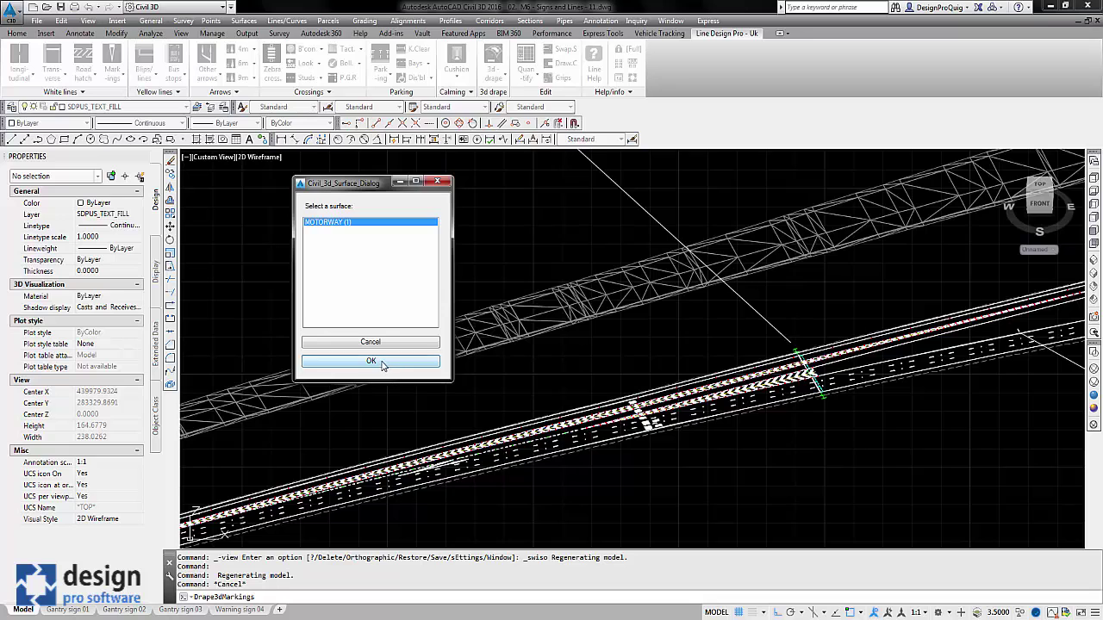
click(382, 363)
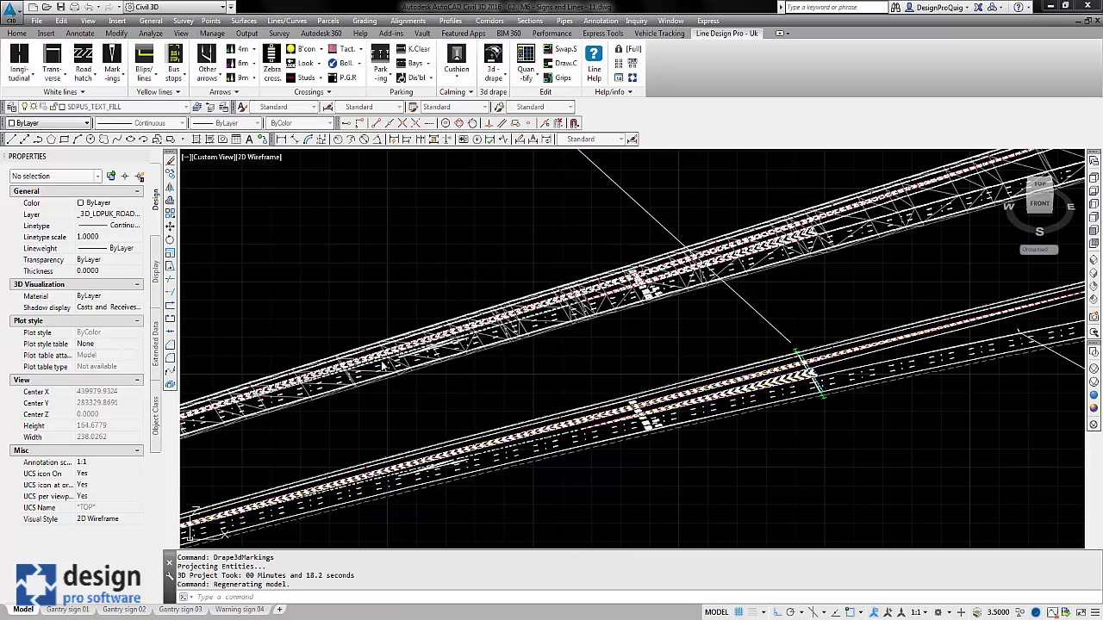
mouse_move(621, 300)
middle_down()
mouse_move(569, 330)
mouse_move(573, 315)
middle_up()
scroll(569, 331, up, 5)
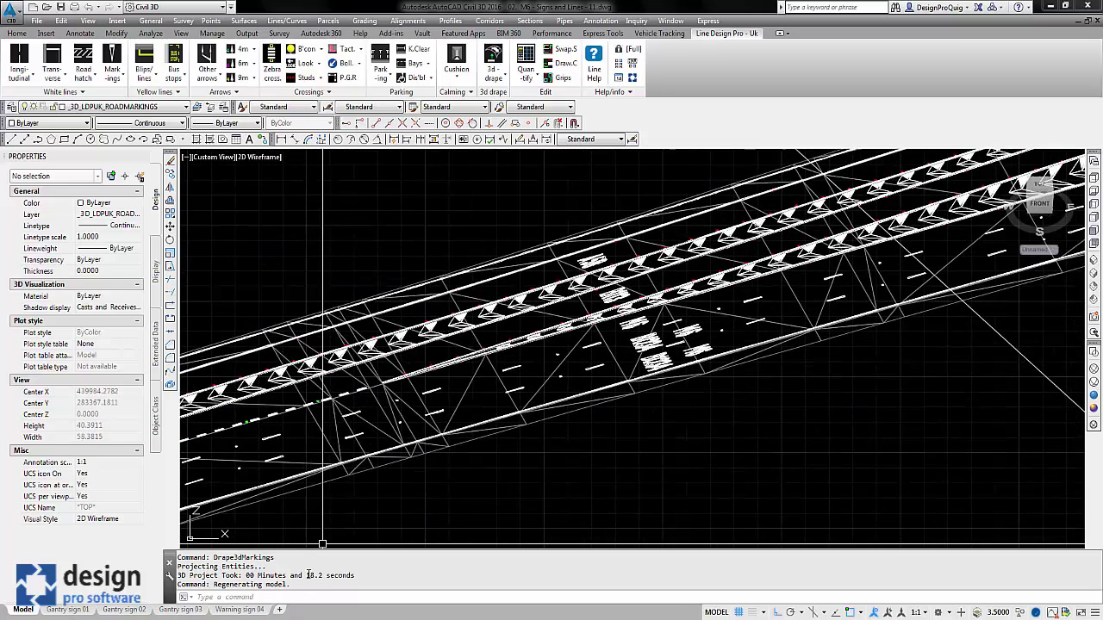
scroll(600, 380, down, 2)
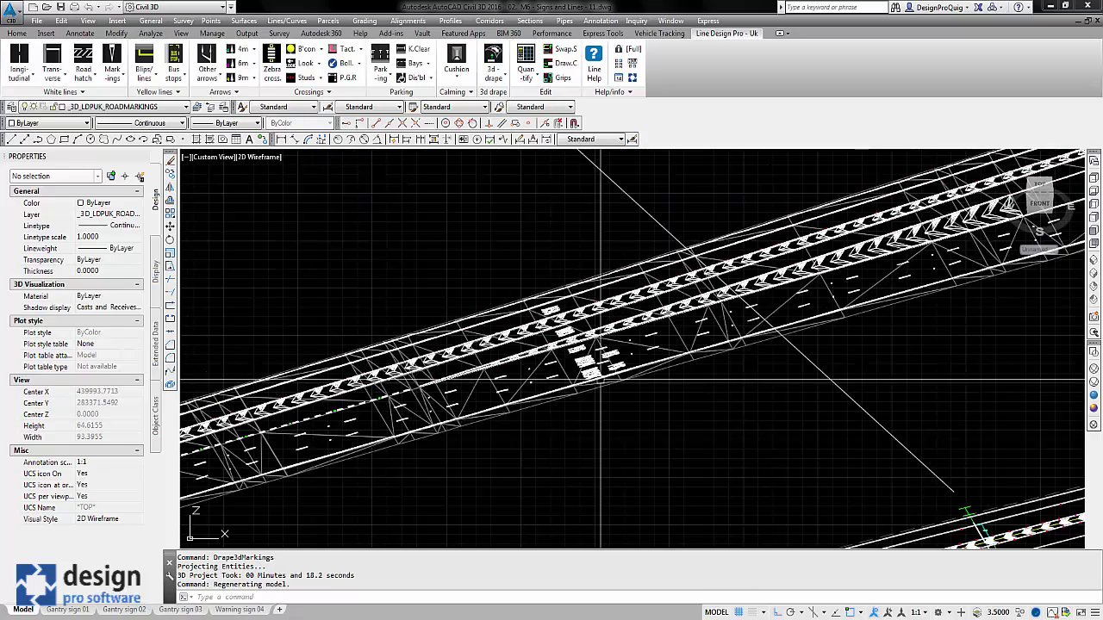
middle_drag(615, 380, 565, 378)
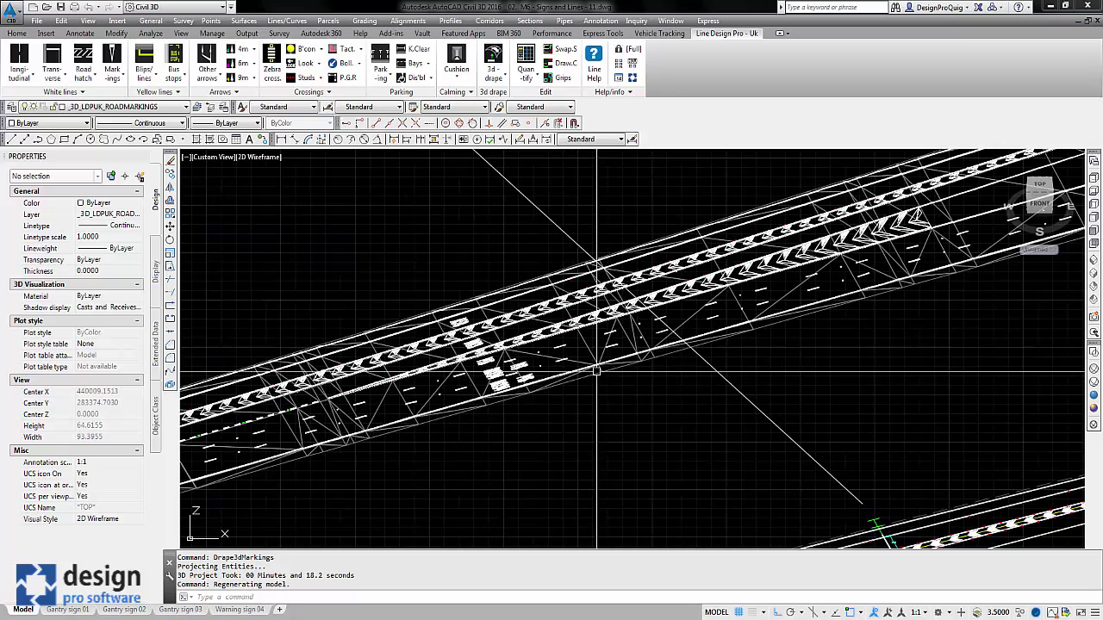
Set the visual style to Realistic and orbit the draped motorway to an oblique 3D view.
click(1093, 398)
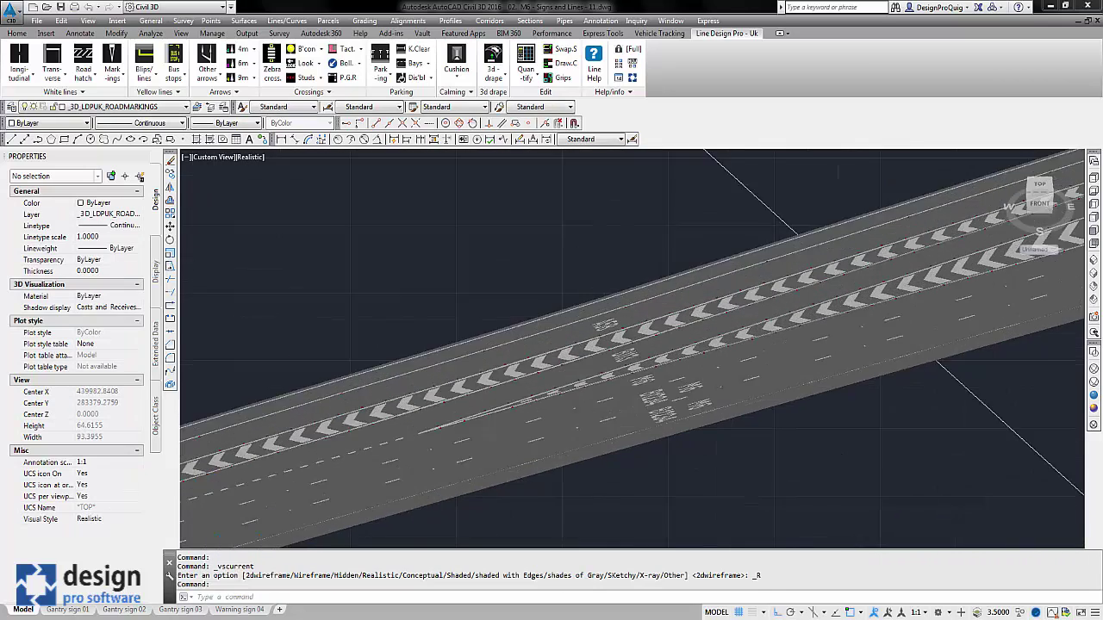
scroll(647, 376, up, 6)
middle_drag(697, 341, 669, 359)
scroll(678, 357, down, 4)
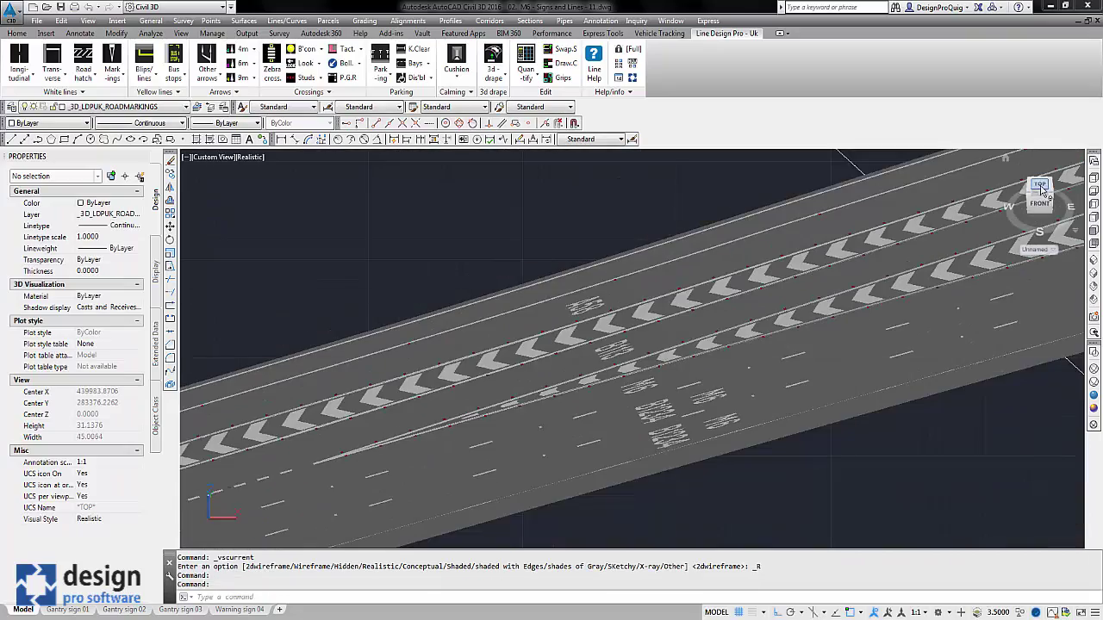
drag(1040, 190, 681, 332)
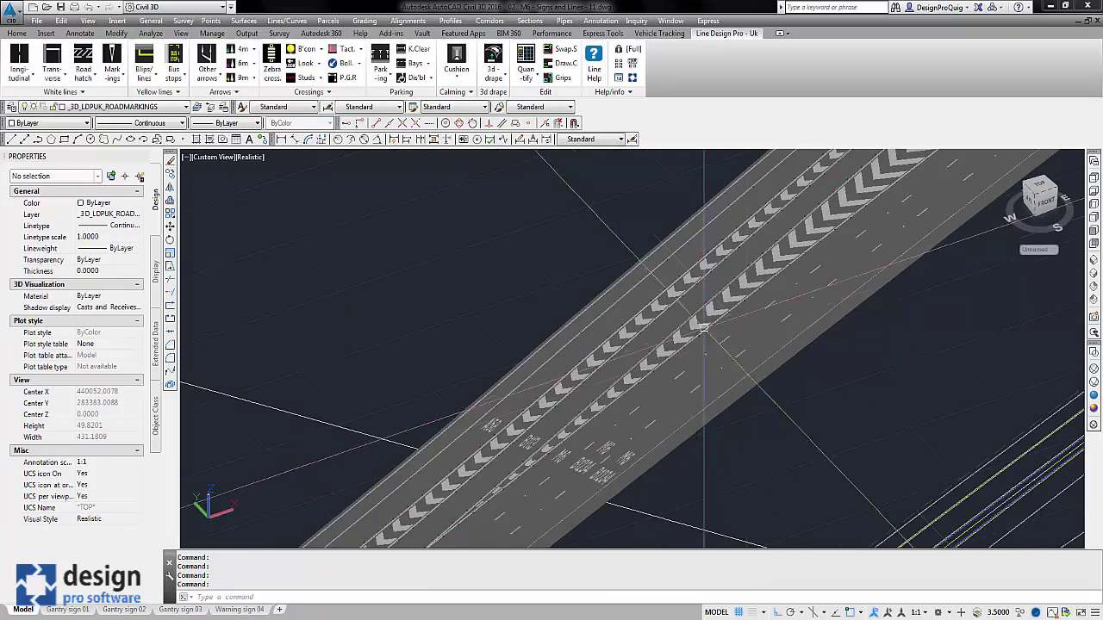
Examine the draped M6 and B1234 lane text, road studs and 3D traffic cones at close range.
scroll(662, 356, up, 9)
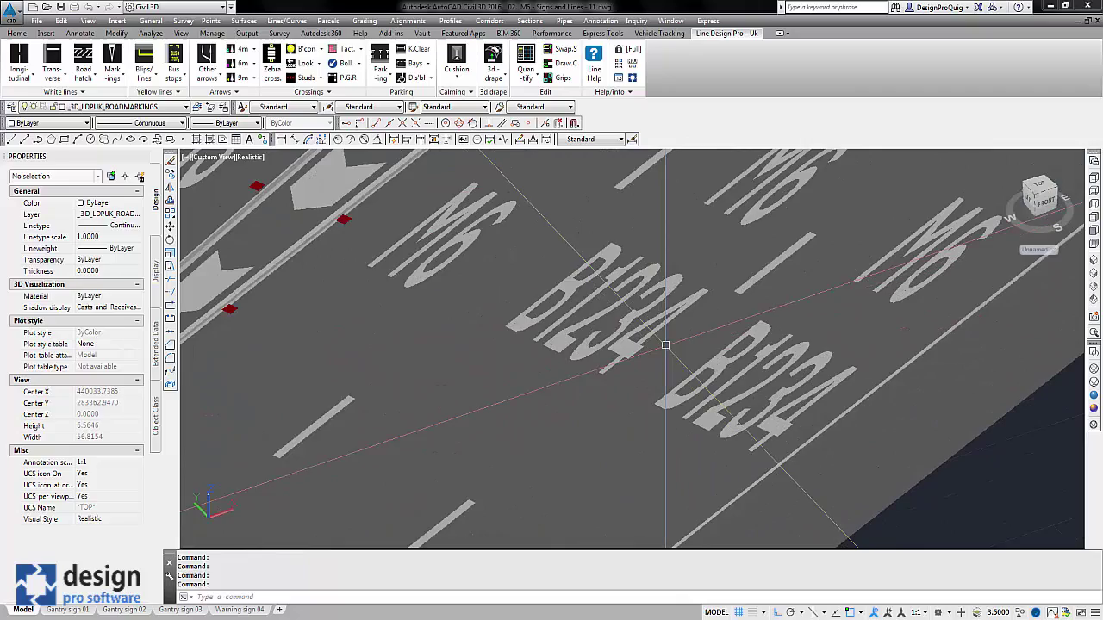
scroll(679, 328, down, 9)
middle_drag(680, 320, 555, 416)
scroll(793, 194, up, 4)
middle_drag(793, 194, 443, 431)
scroll(726, 292, up, 6)
scroll(726, 292, down, 8)
scroll(448, 388, up, 10)
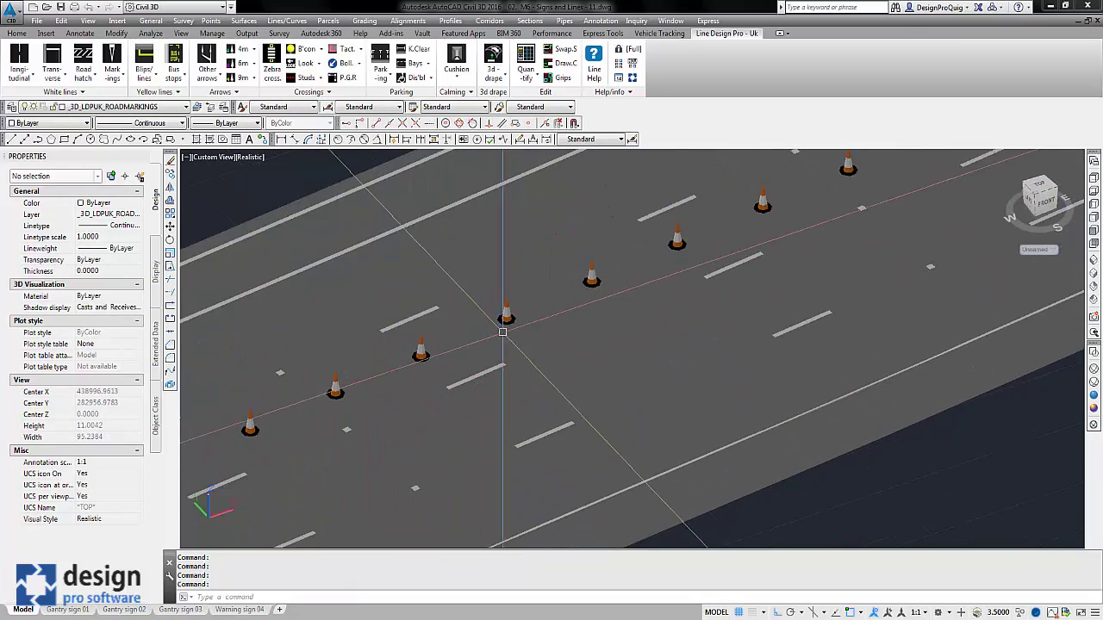
Follow the rendered carriageway from the cones at its start to the chevron hatching and lane text.
scroll(502, 332, down, 10)
scroll(573, 352, up, 4)
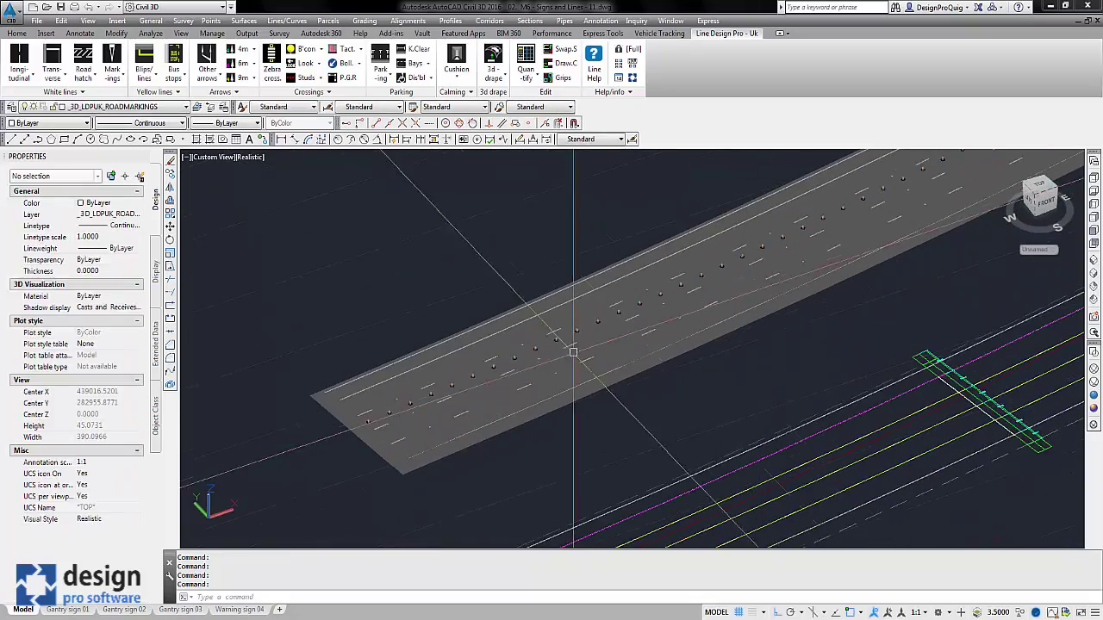
middle_drag(573, 352, 393, 441)
mouse_move(695, 279)
middle_down()
mouse_move(509, 355)
mouse_move(560, 351)
mouse_move(539, 359)
mouse_move(573, 327)
mouse_move(638, 327)
middle_up()
scroll(574, 328, down, 8)
scroll(734, 271, up, 10)
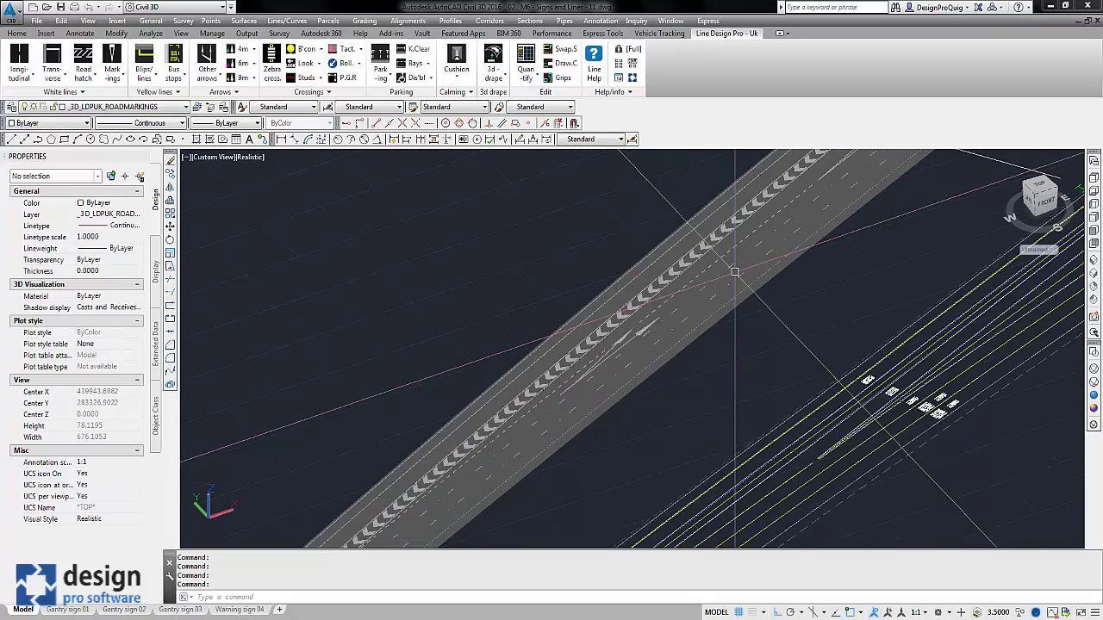
middle_drag(734, 271, 643, 362)
middle_drag(825, 215, 706, 313)
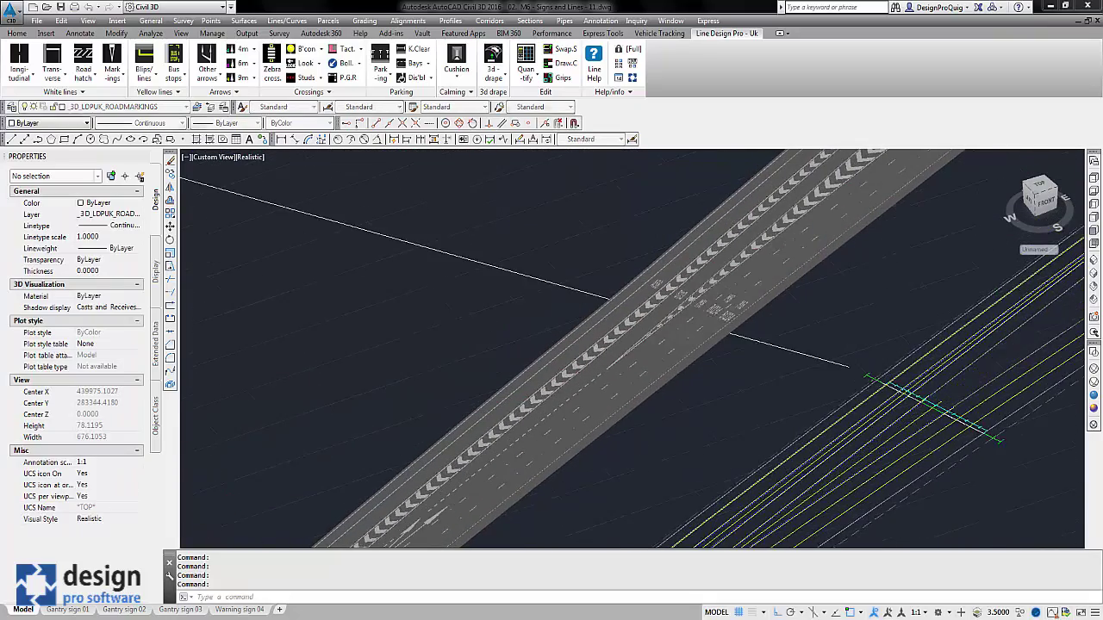
scroll(709, 287, up, 5)
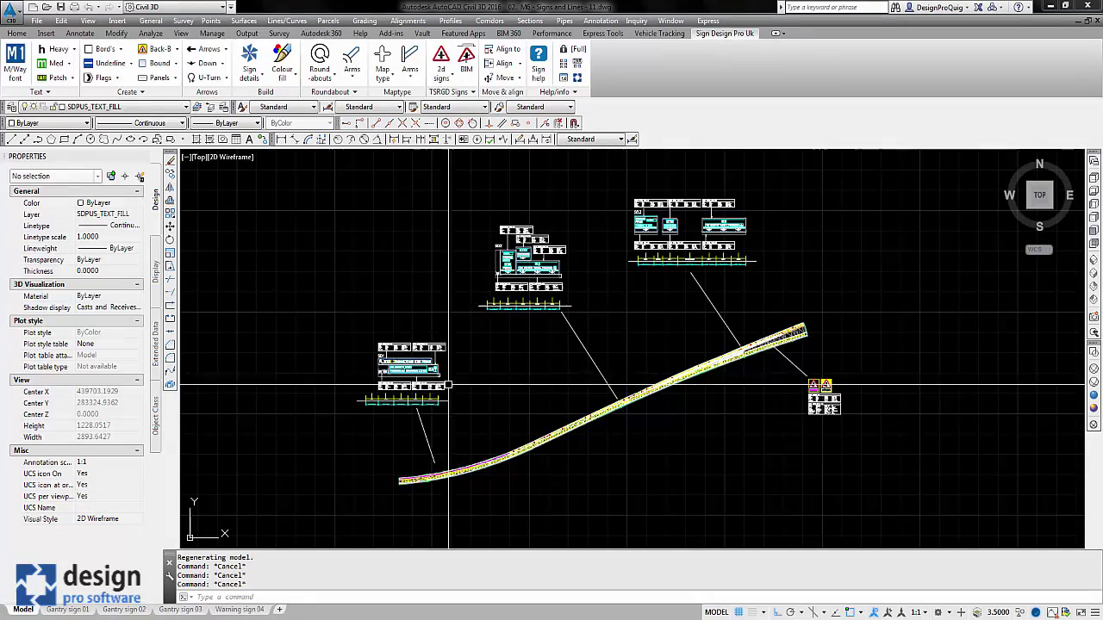
Review the gantry sign layouts S02 and S03, the 450 yds warning sign S4 and gantry sign S01 in plan.
scroll(401, 375, up, 2)
middle_drag(520, 296, 259, 493)
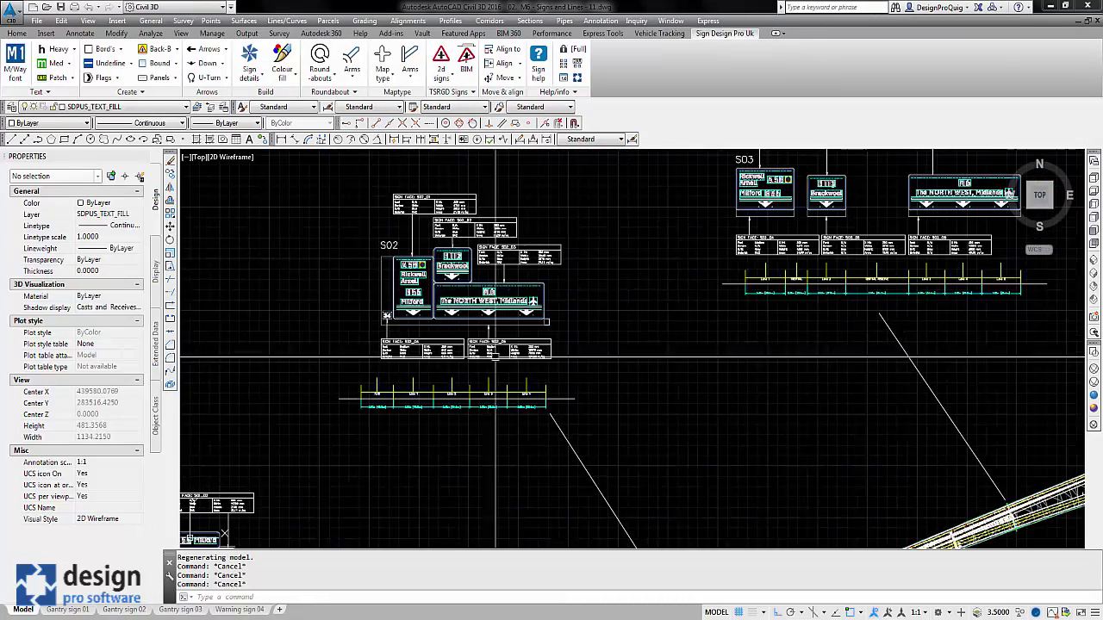
middle_drag(814, 239, 521, 341)
mouse_move(827, 532)
middle_down()
mouse_move(674, 396)
mouse_move(593, 288)
middle_up()
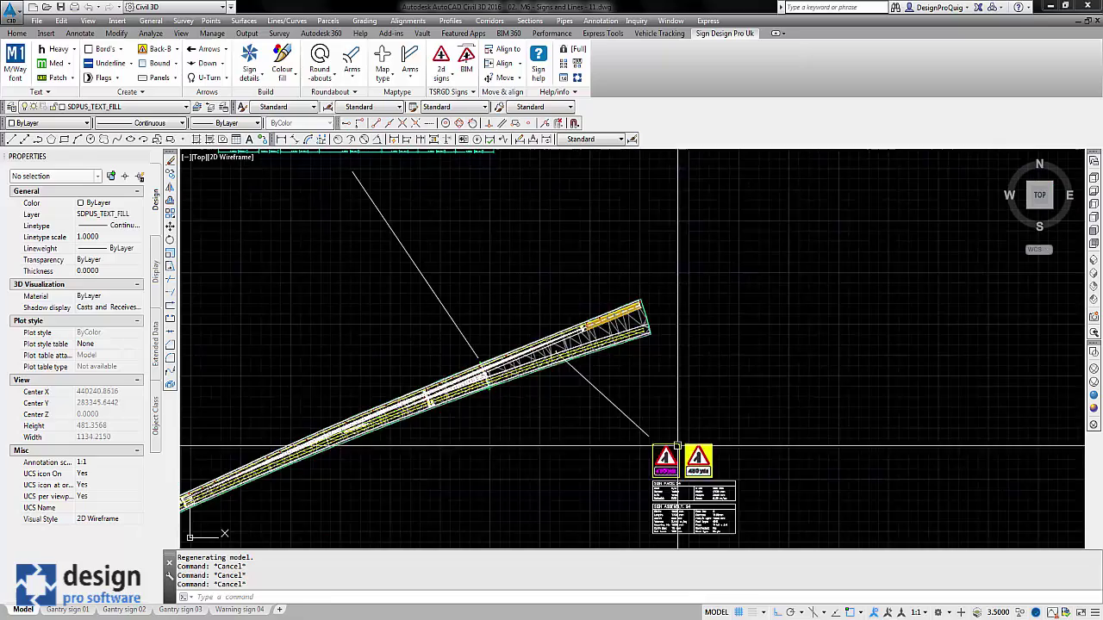
scroll(681, 468, up, 2)
middle_drag(681, 468, 638, 382)
scroll(639, 381, up, 1)
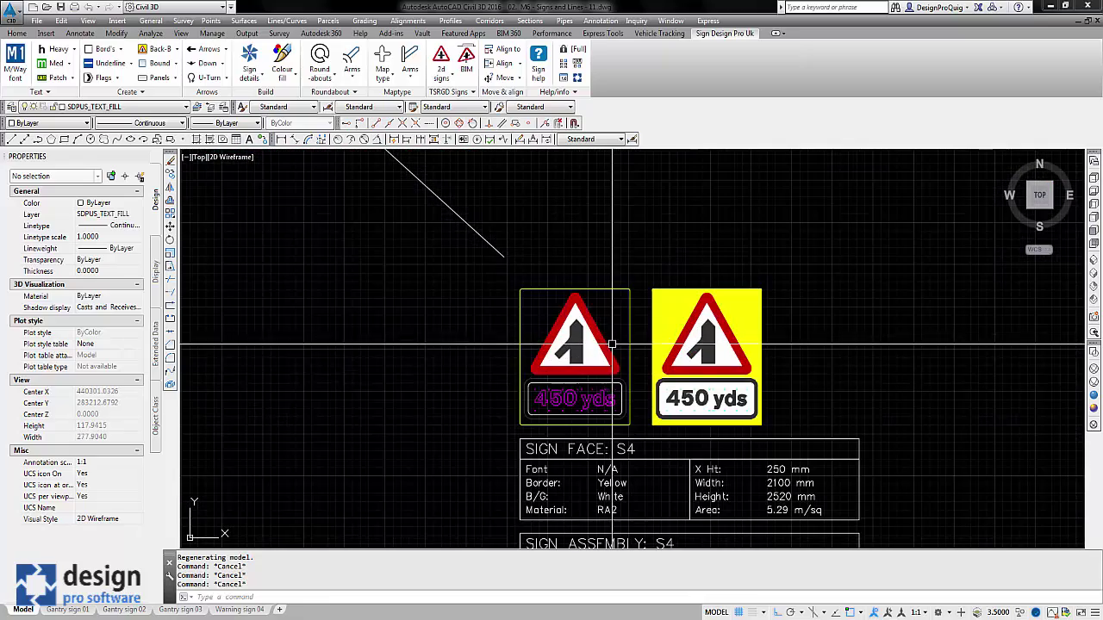
scroll(641, 382, down, 5)
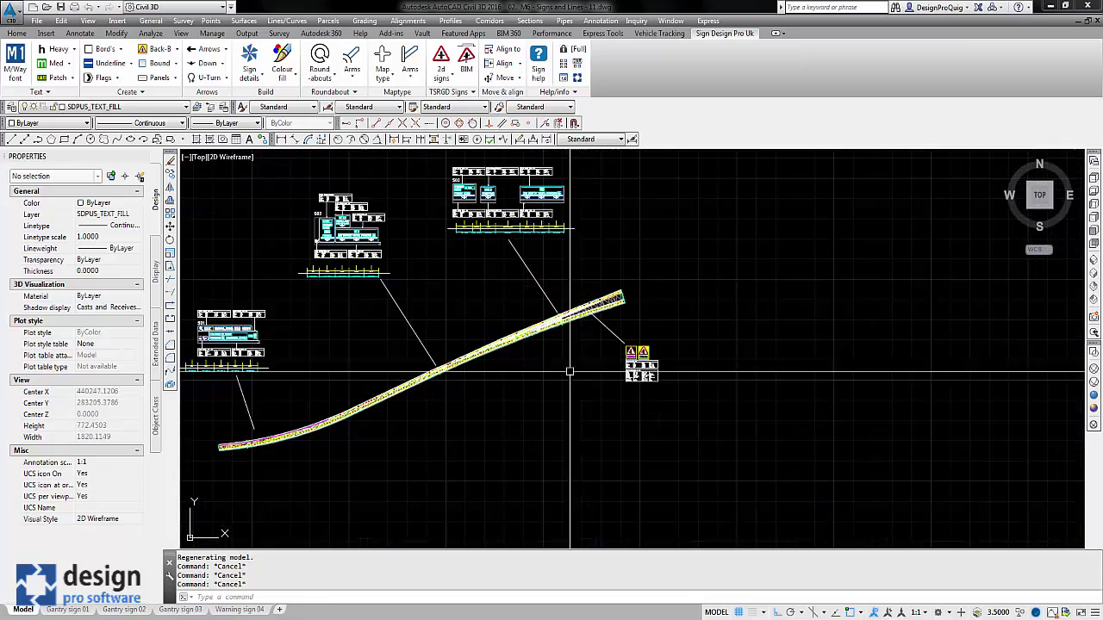
scroll(464, 325, up, 2)
middle_drag(456, 330, 495, 262)
mouse_move(455, 354)
middle_down()
mouse_move(496, 293)
mouse_move(445, 318)
mouse_move(405, 369)
middle_up()
middle_drag(488, 353, 499, 295)
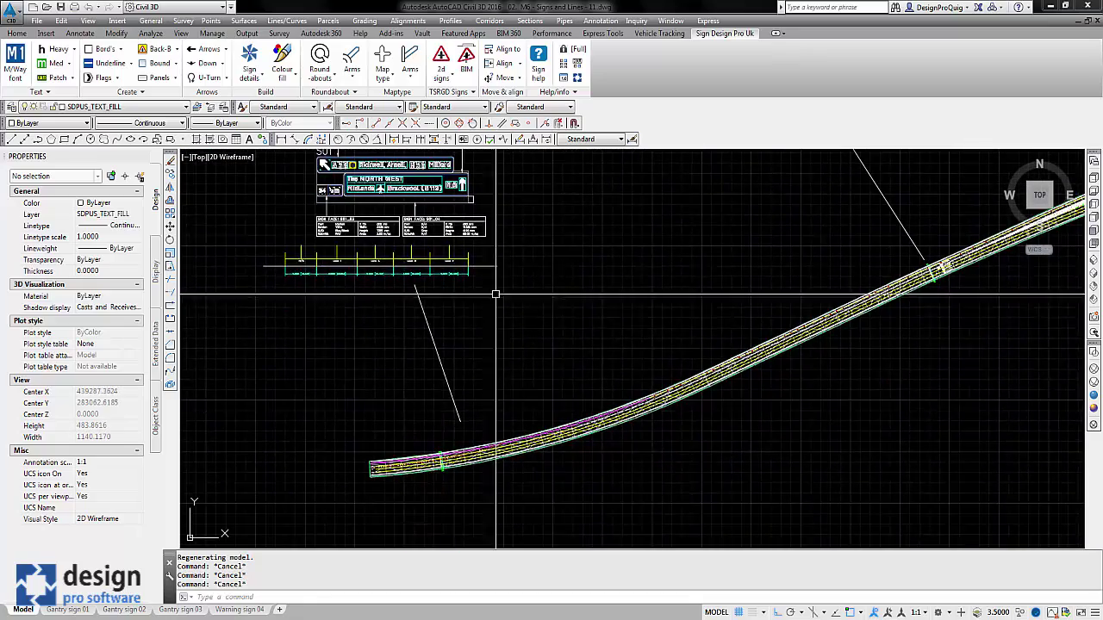
Convert the 2D gantry sign S01 into a 3D sign from its outer border in the Gantry sign 01 layout.
scroll(459, 462, up, 10)
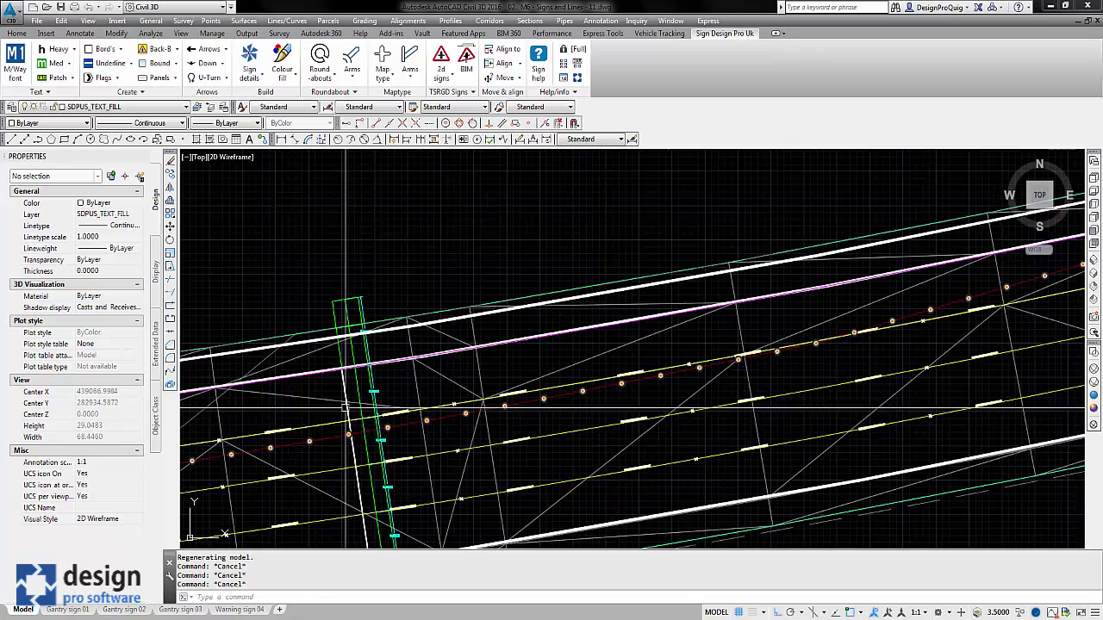
scroll(347, 403, down, 6)
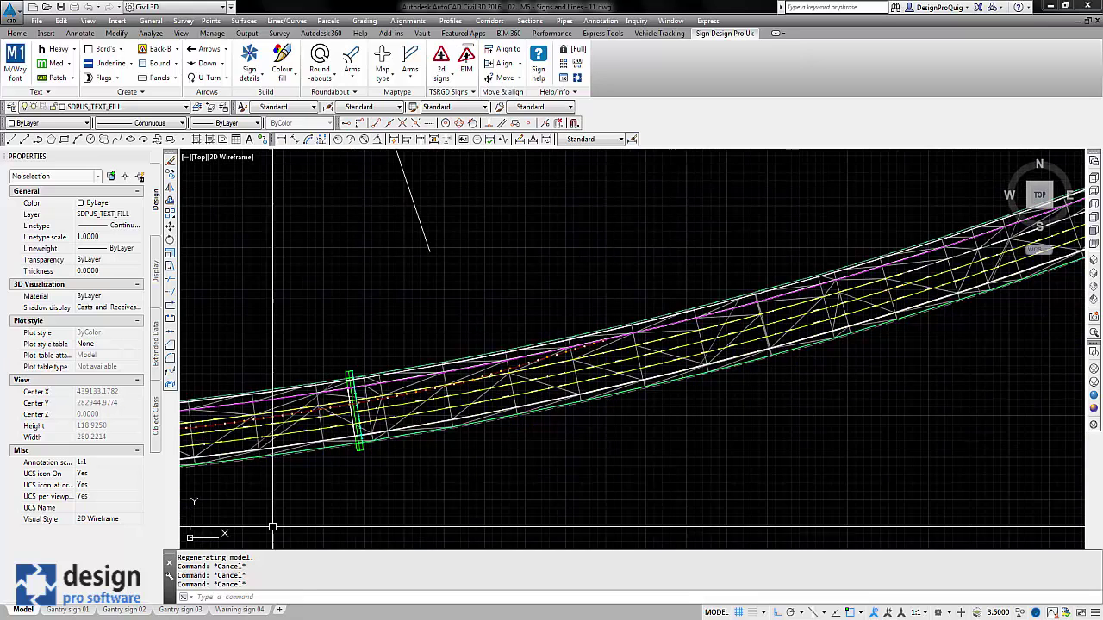
click(66, 610)
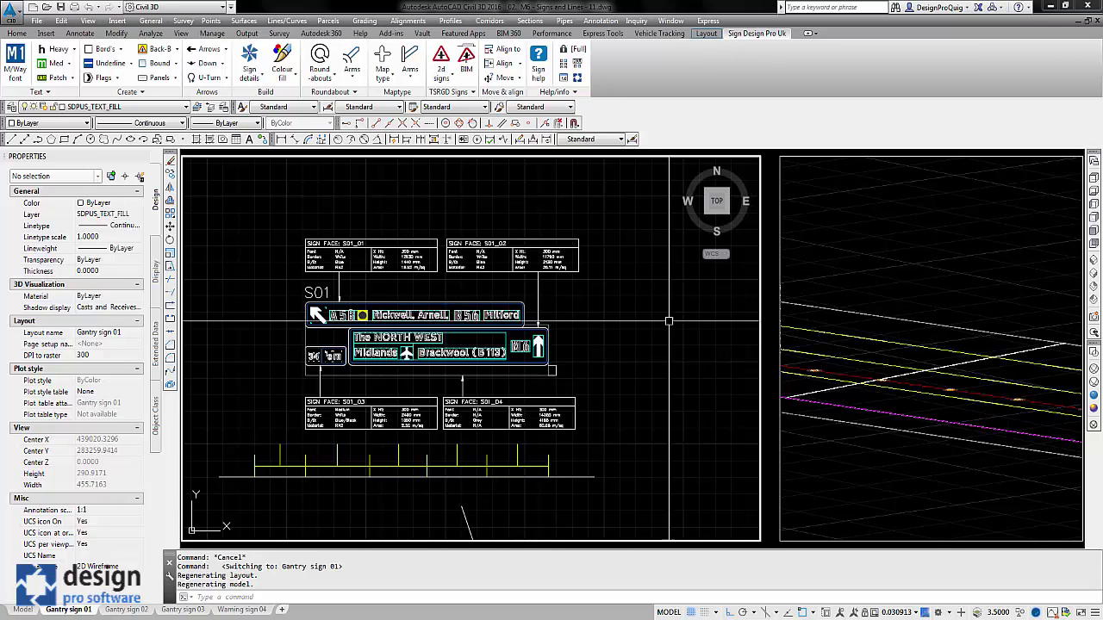
click(466, 62)
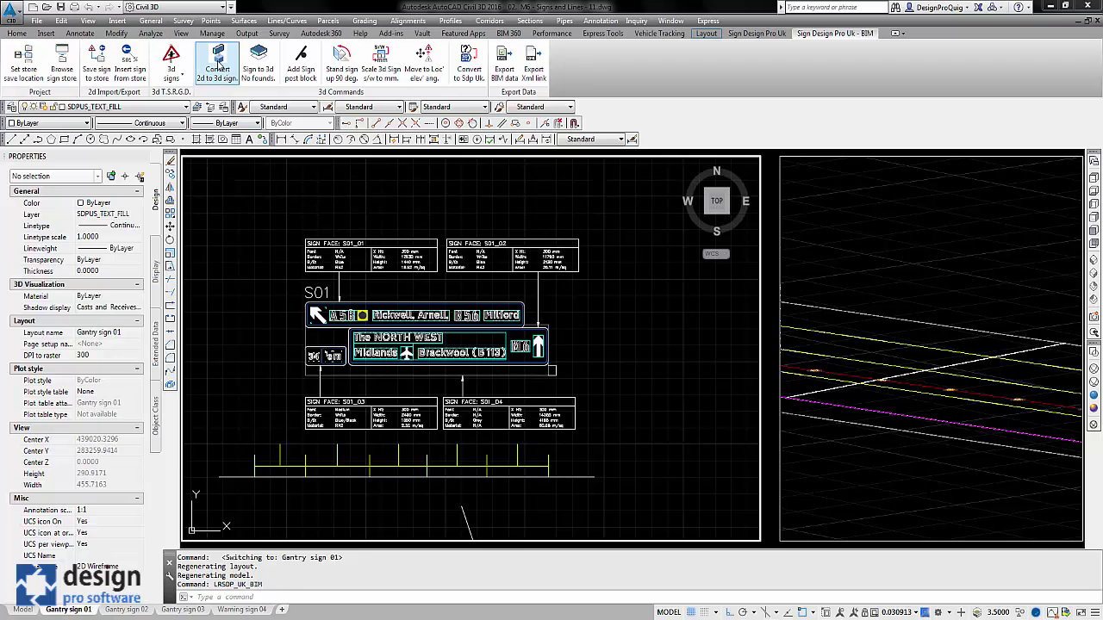
click(223, 83)
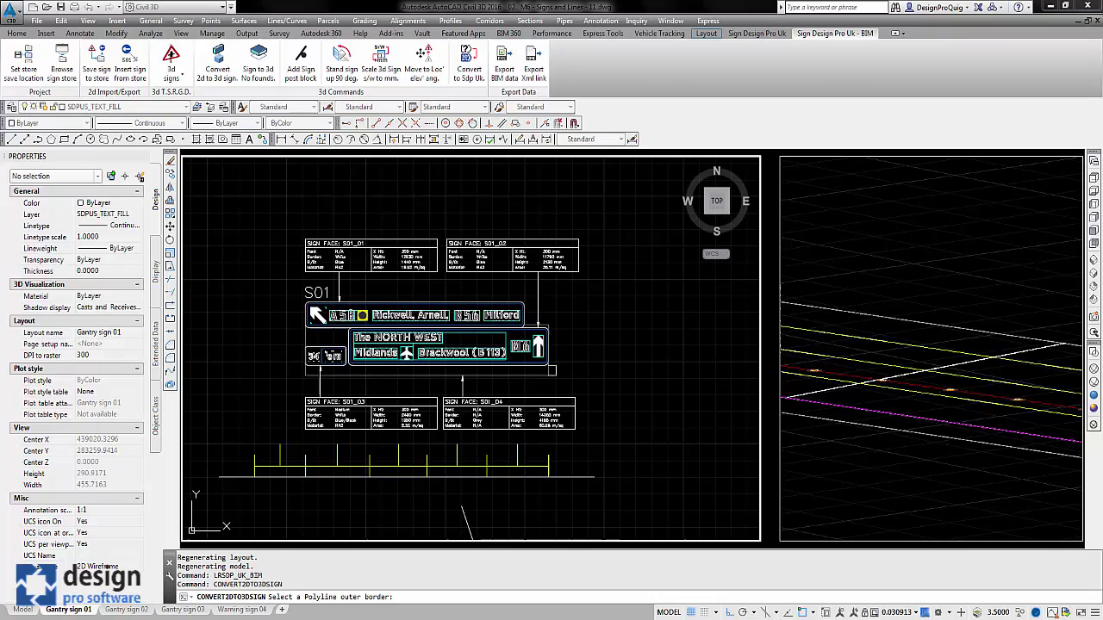
click(552, 371)
Select the 3D sign S01 in the Realistic viewport and orbit around it to examine its face.
click(895, 263)
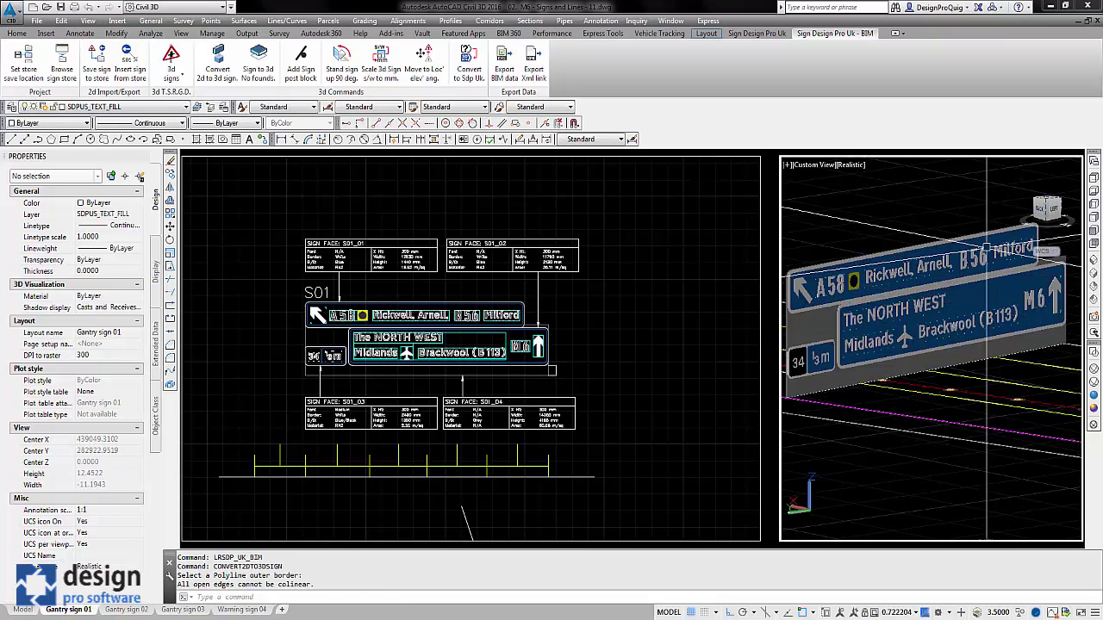
click(977, 258)
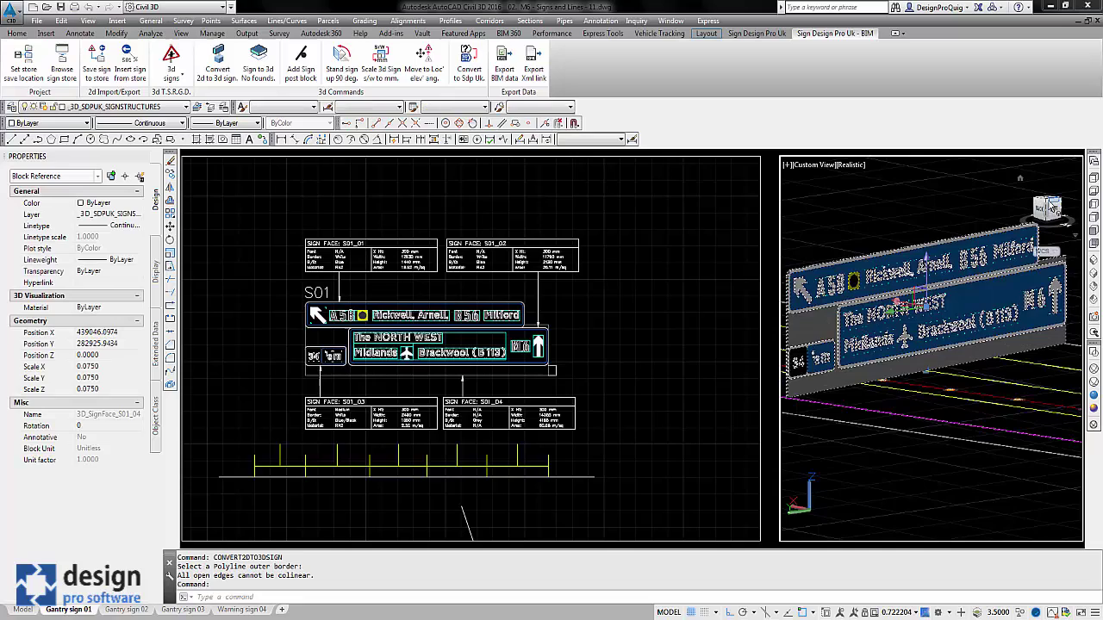
drag(1052, 207, 965, 231)
click(1013, 183)
click(988, 208)
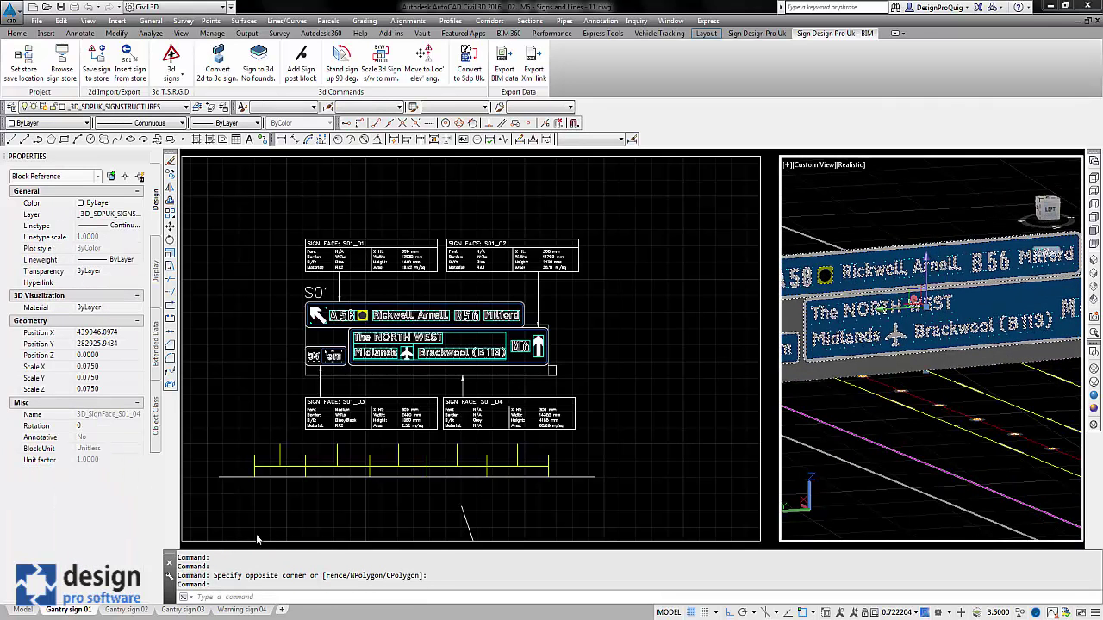
Convert gantry sign S02 into a 3D sign in the Gantry sign 02 layout and inspect it above the carriageway.
click(140, 608)
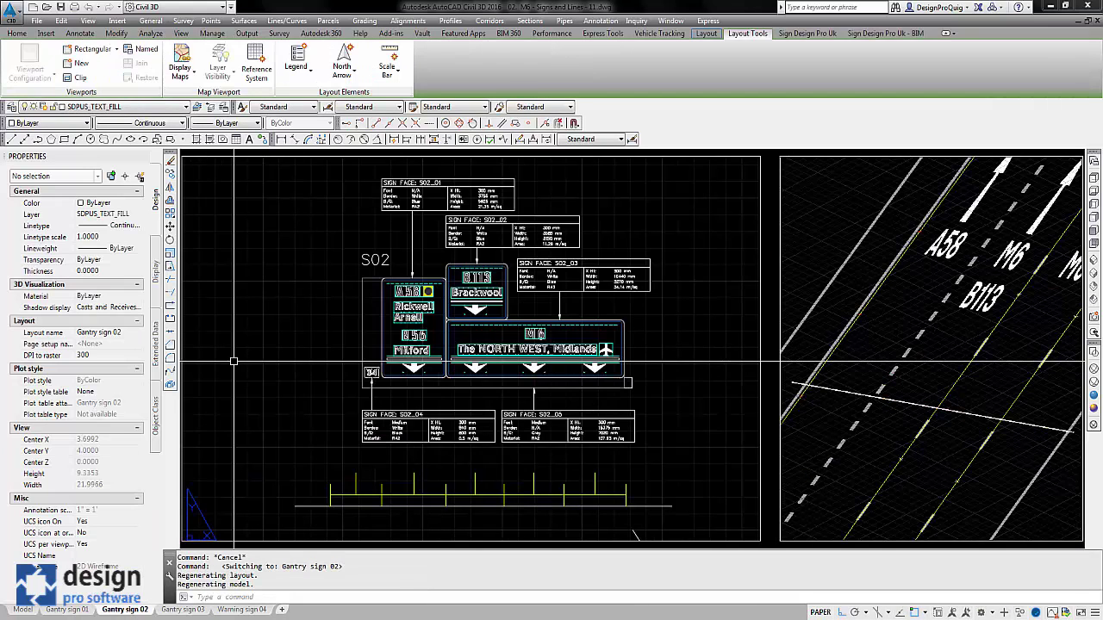
click(217, 60)
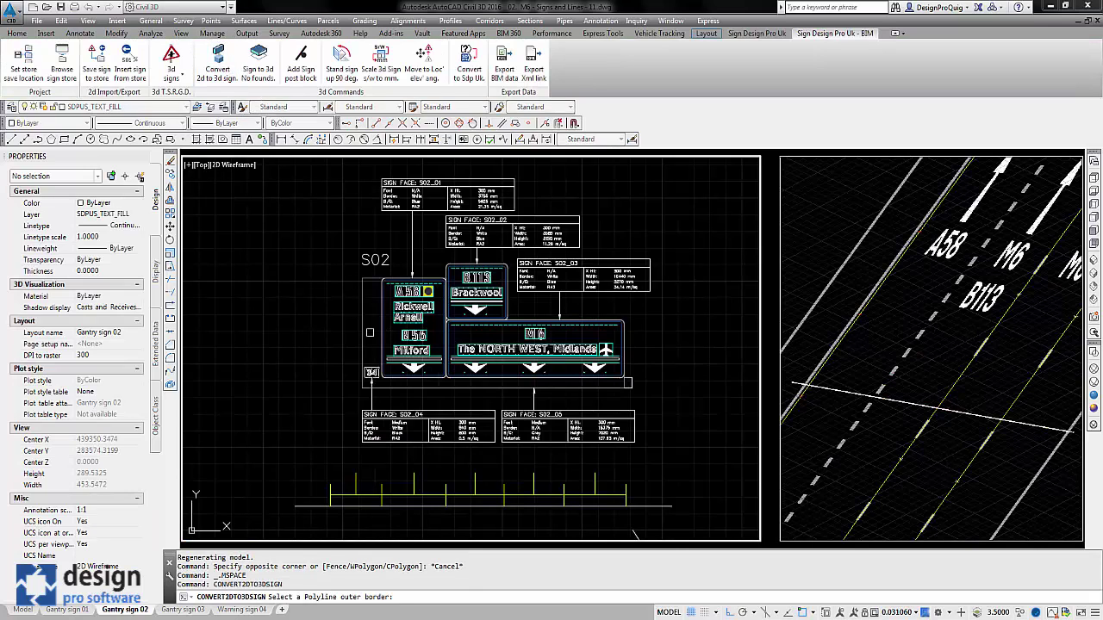
click(908, 343)
click(879, 235)
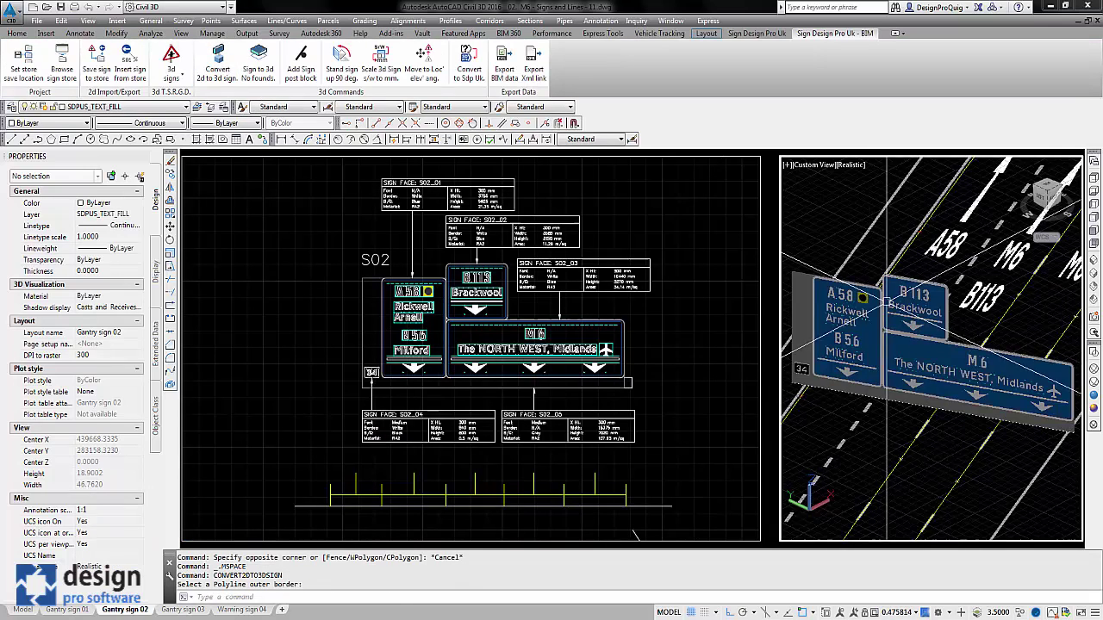
scroll(898, 310, down, 3)
scroll(898, 310, up, 8)
scroll(898, 310, down, 4)
scroll(898, 310, down, 2)
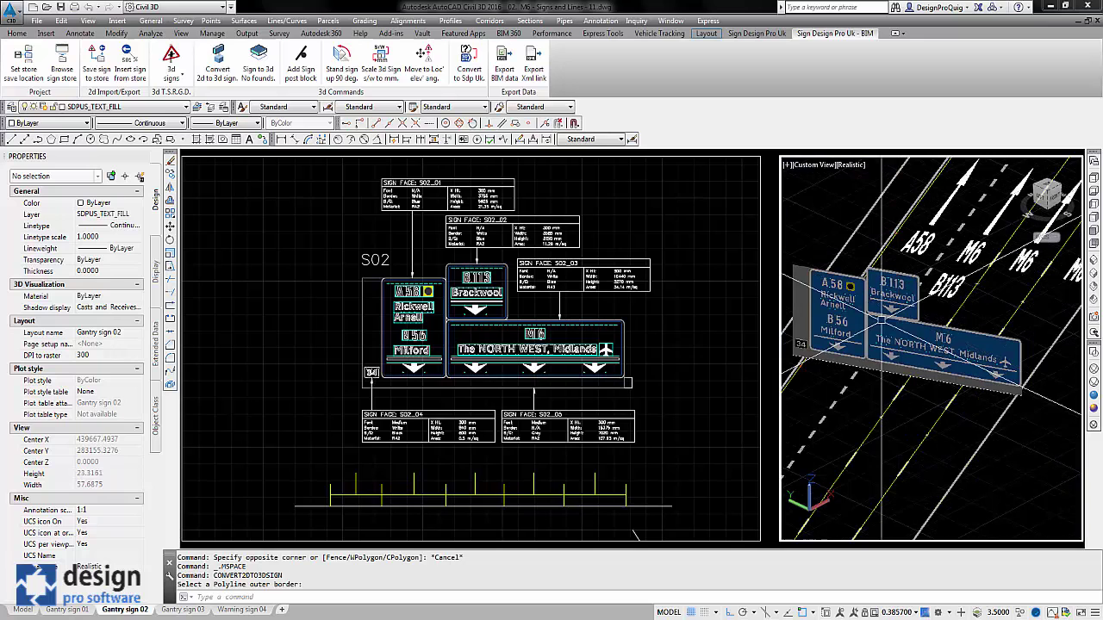
Convert the three gantry sign faces of S03 into 3D signs in the Gantry sign 03 layout.
click(655, 280)
click(181, 609)
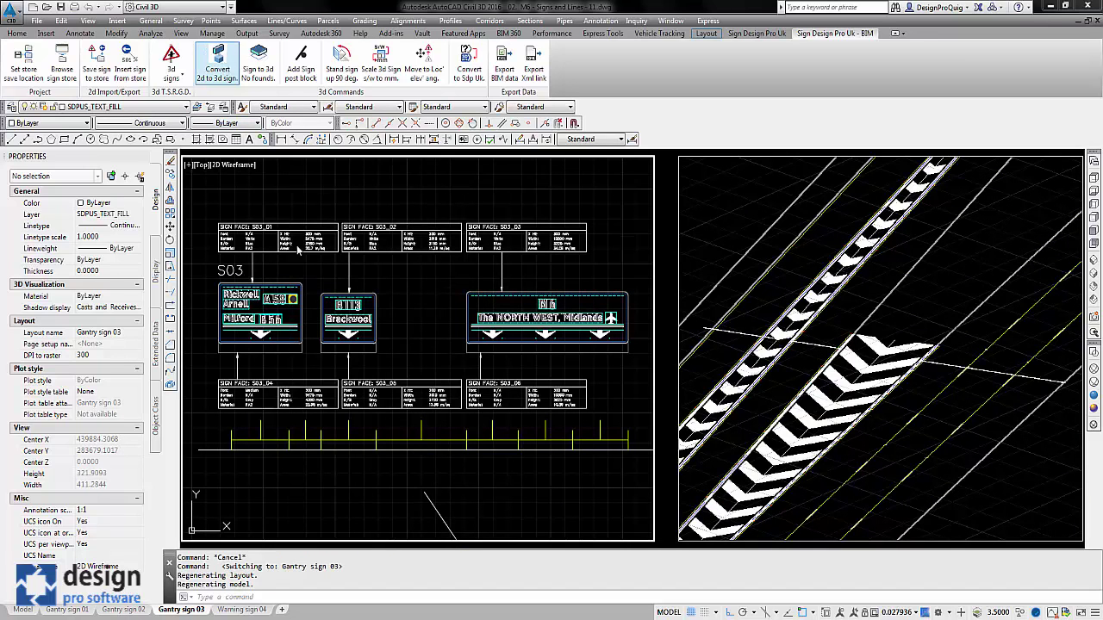
click(278, 353)
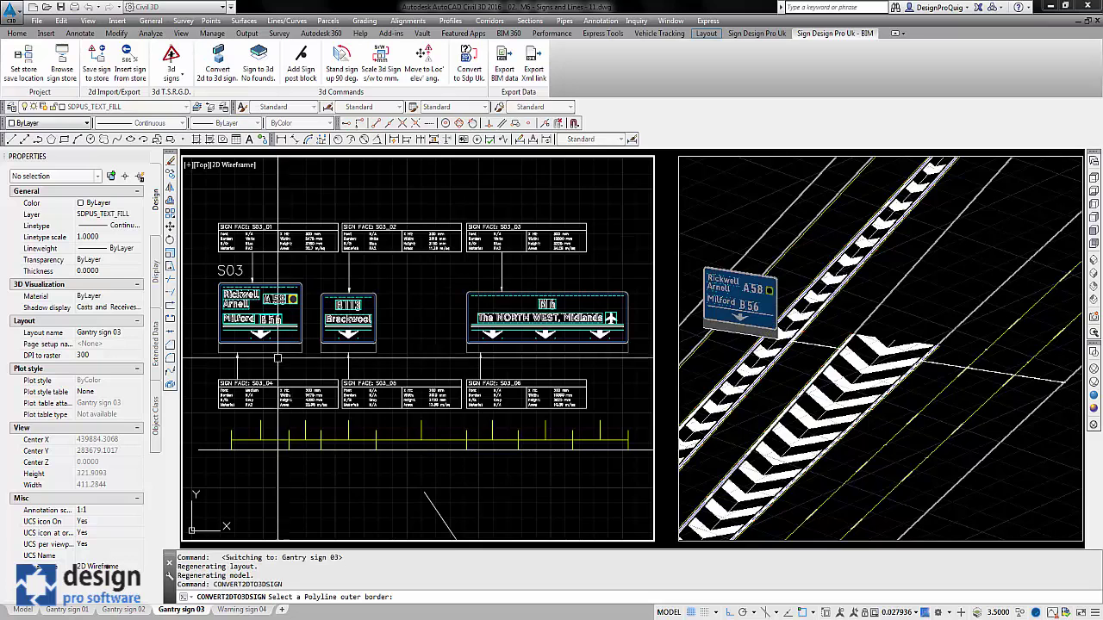
click(367, 357)
click(507, 354)
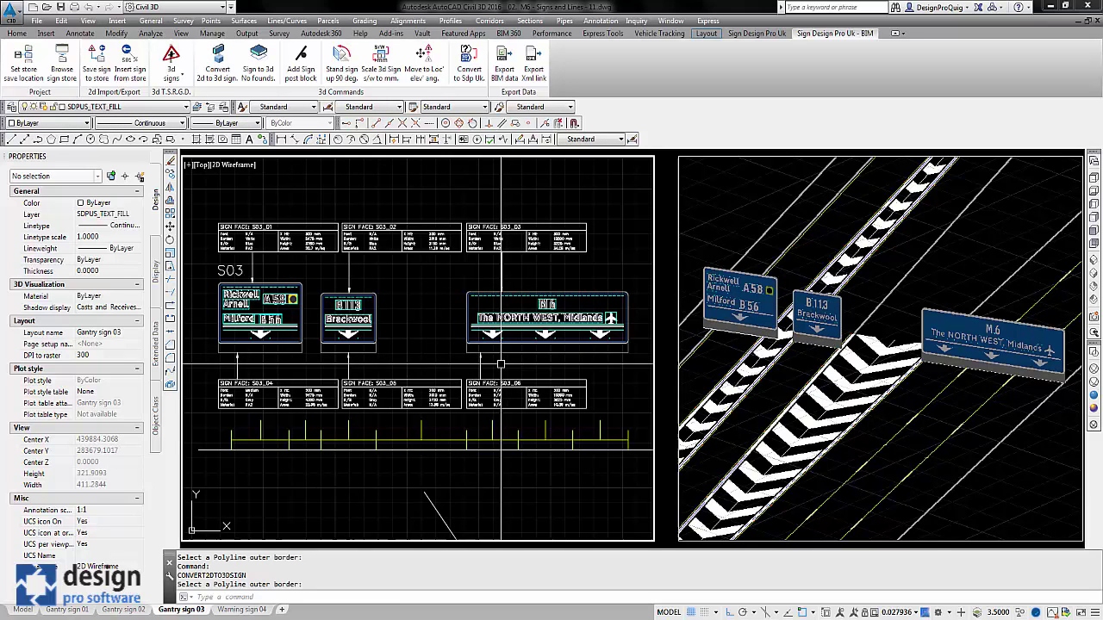
Convert the 450 yds warning sign S4 into a 3D sign in the Warning sign 04 layout.
click(241, 609)
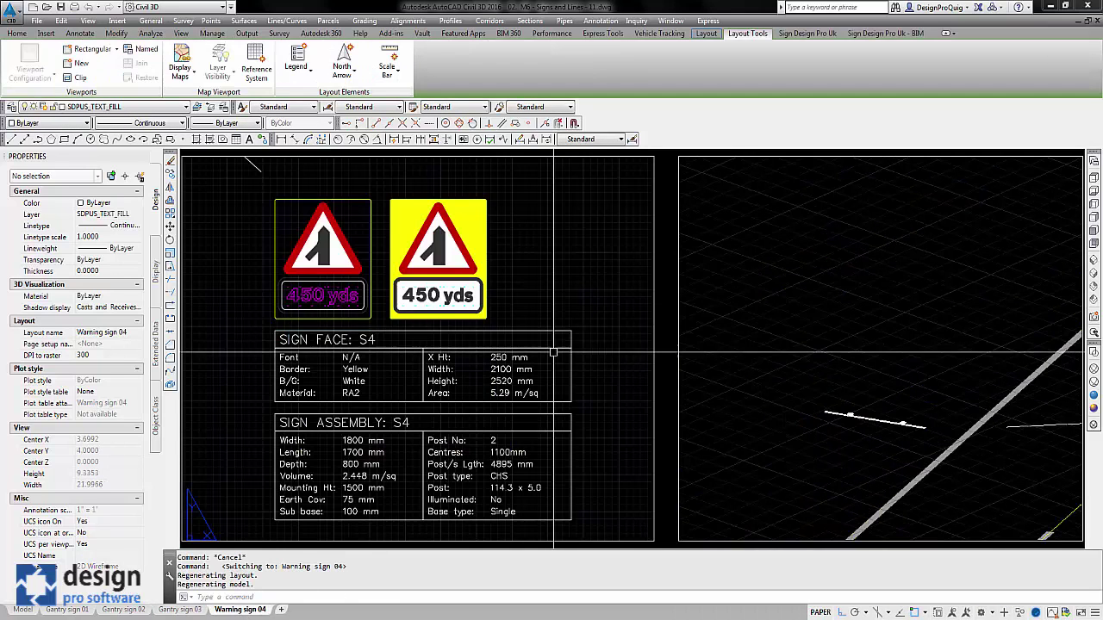
double_click(554, 352)
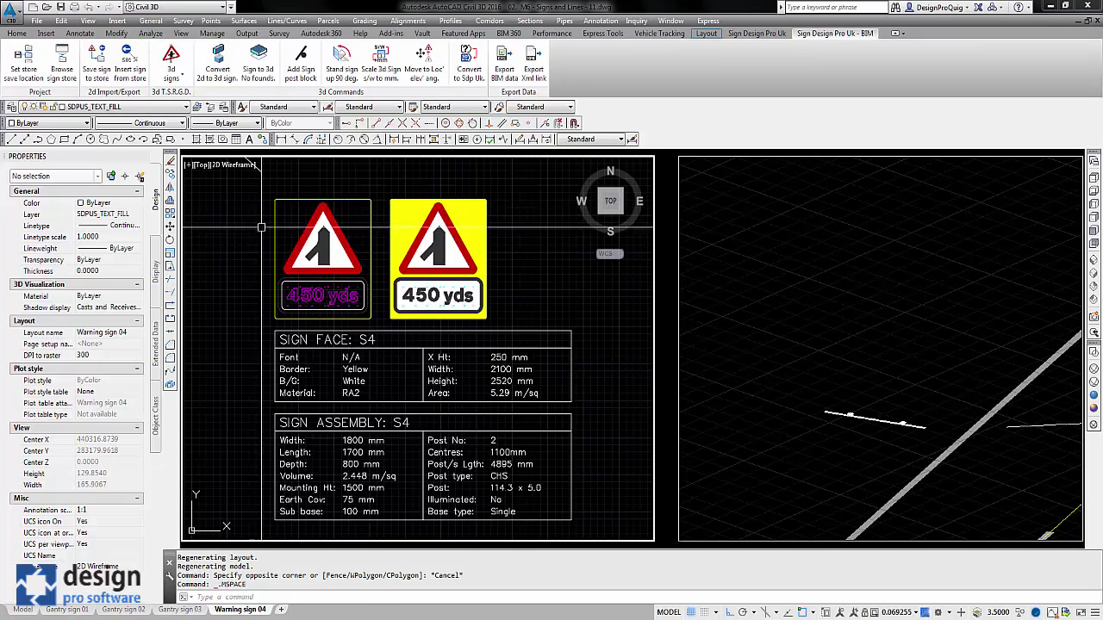
click(217, 61)
click(372, 224)
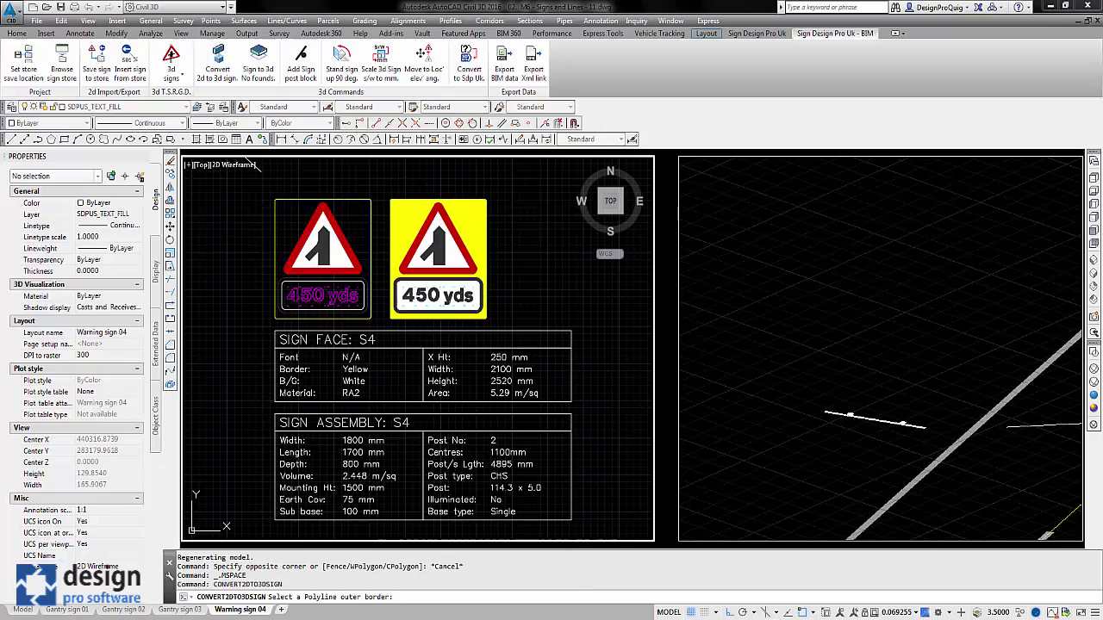
scroll(914, 292, down, 1)
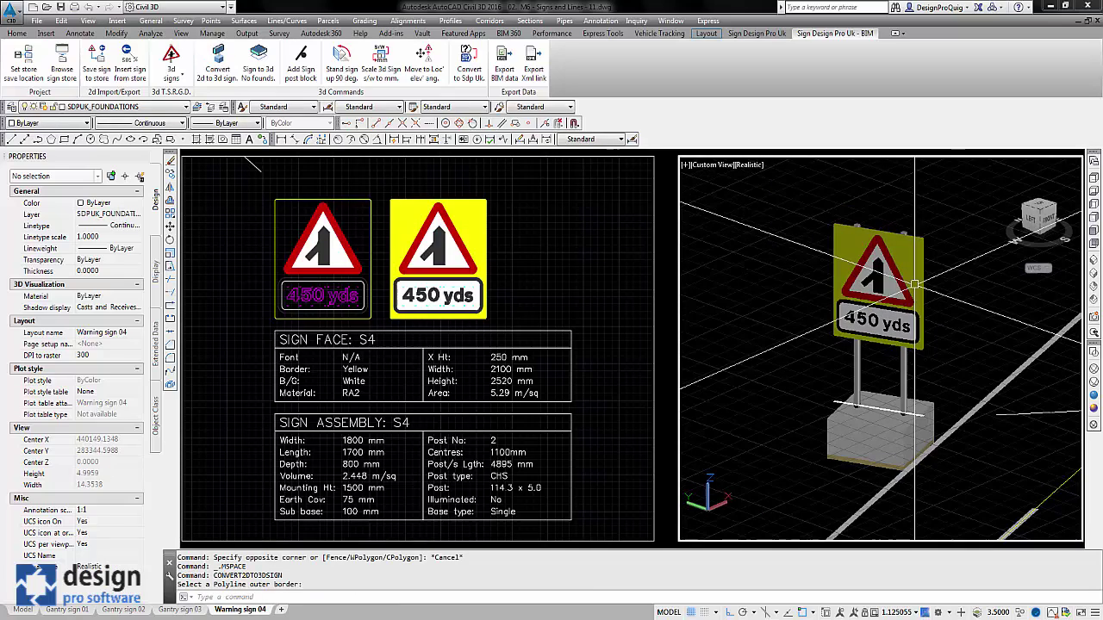
Select the 3D warning sign, orbit around its face, posts and foundation, and clear the selection.
click(914, 291)
drag(1038, 216, 928, 215)
shift+middle_drag(927, 215, 727, 226)
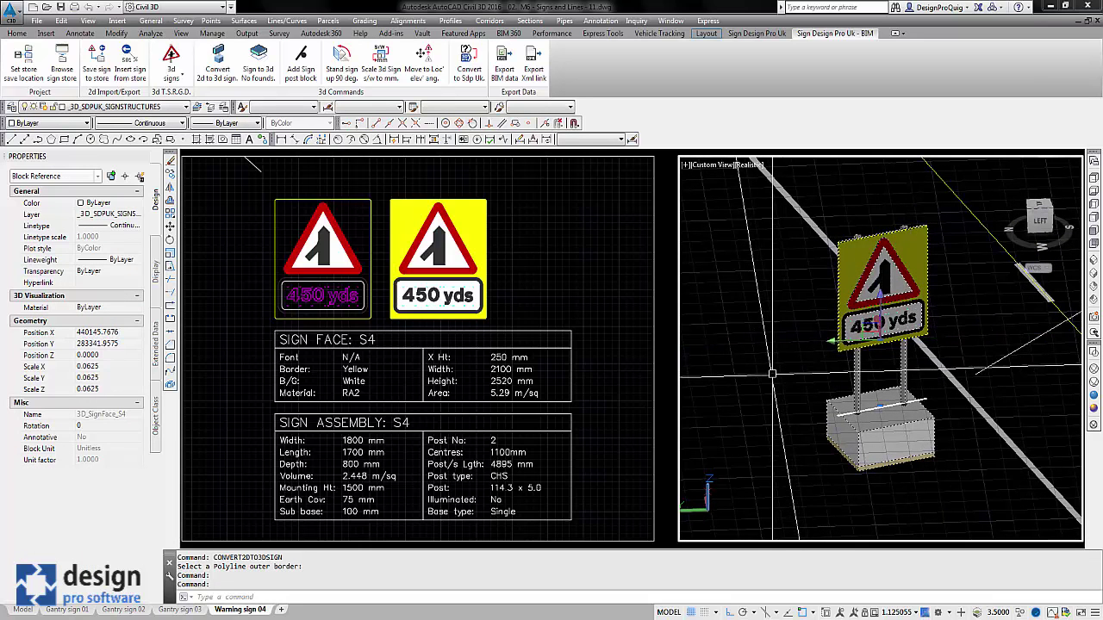
key(Escape)
key(Escape)
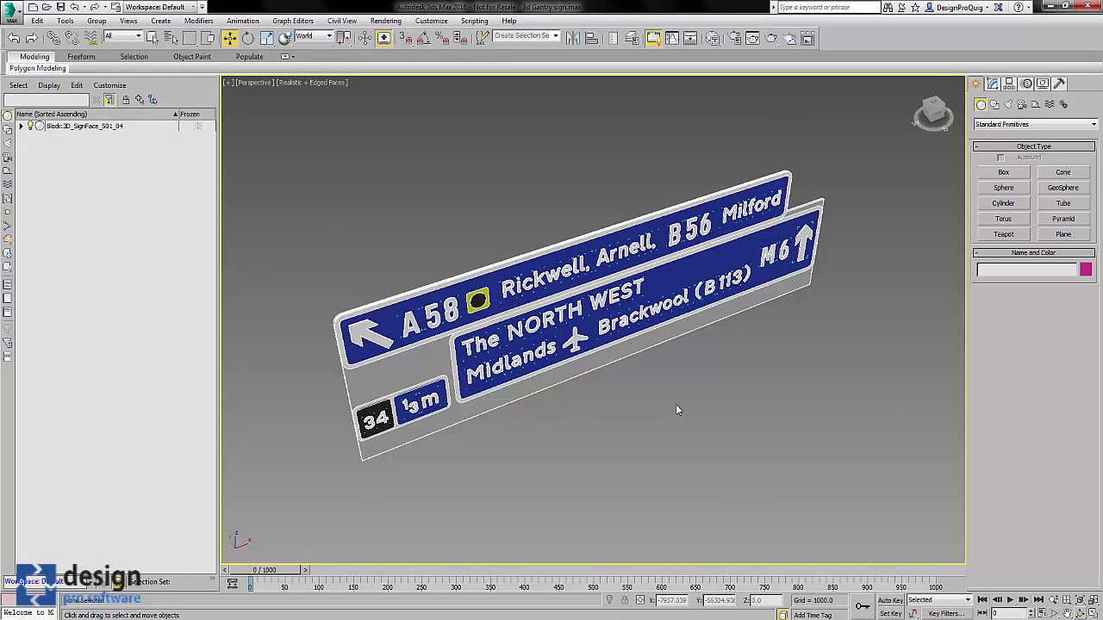
Switch to 3ds Max and examine the imported 3D gantry sign S01 from different angles.
middle_drag(647, 384, 655, 388)
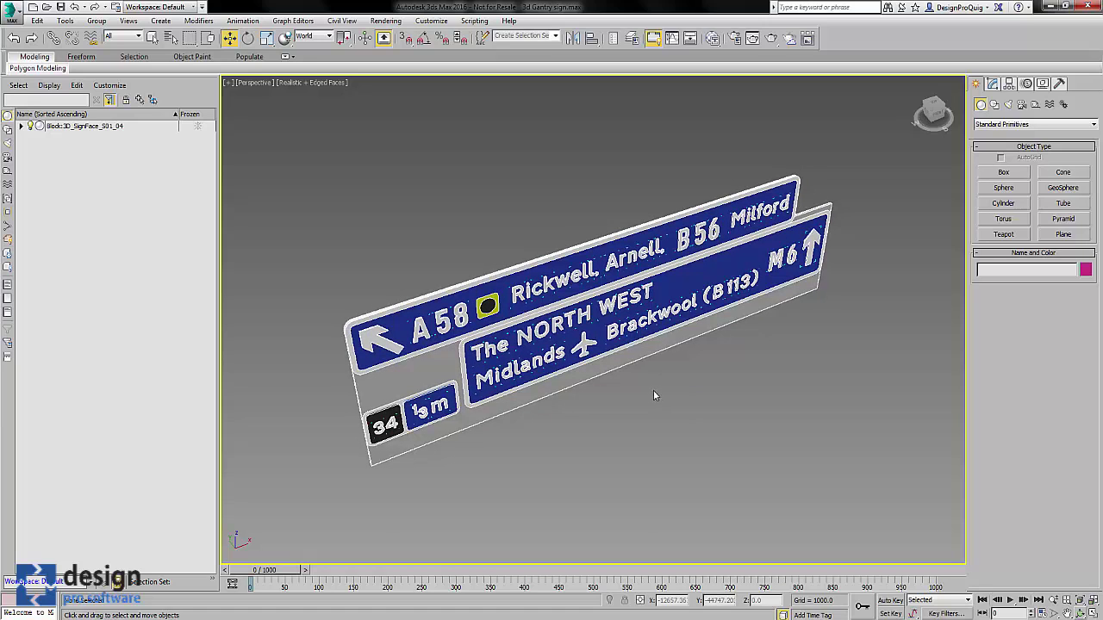
middle_drag(653, 390, 648, 393)
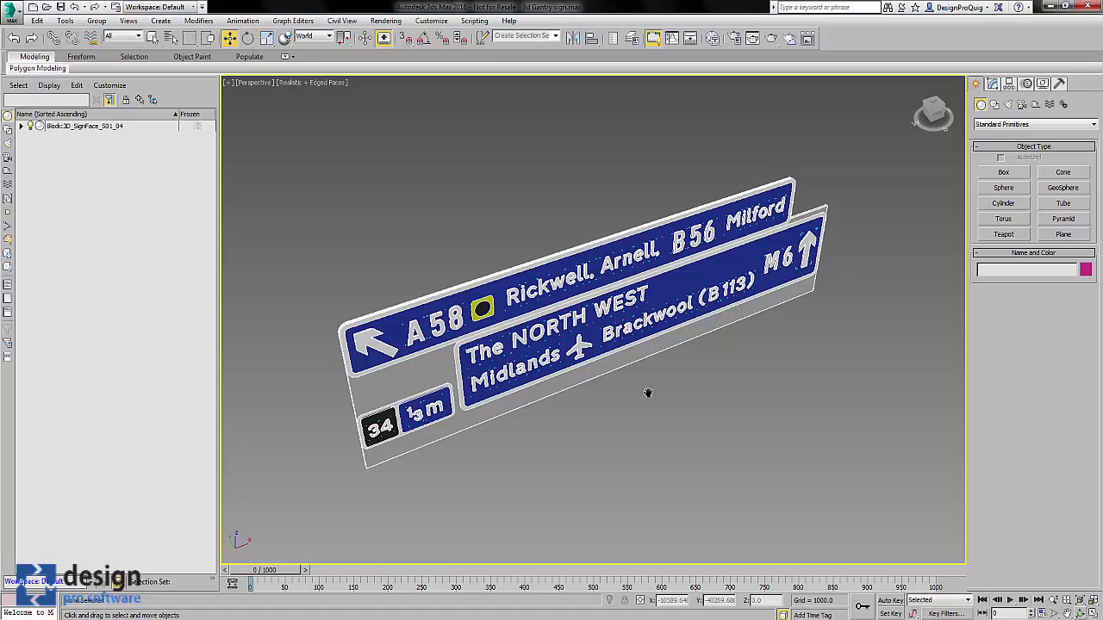
middle_drag(648, 393, 649, 385)
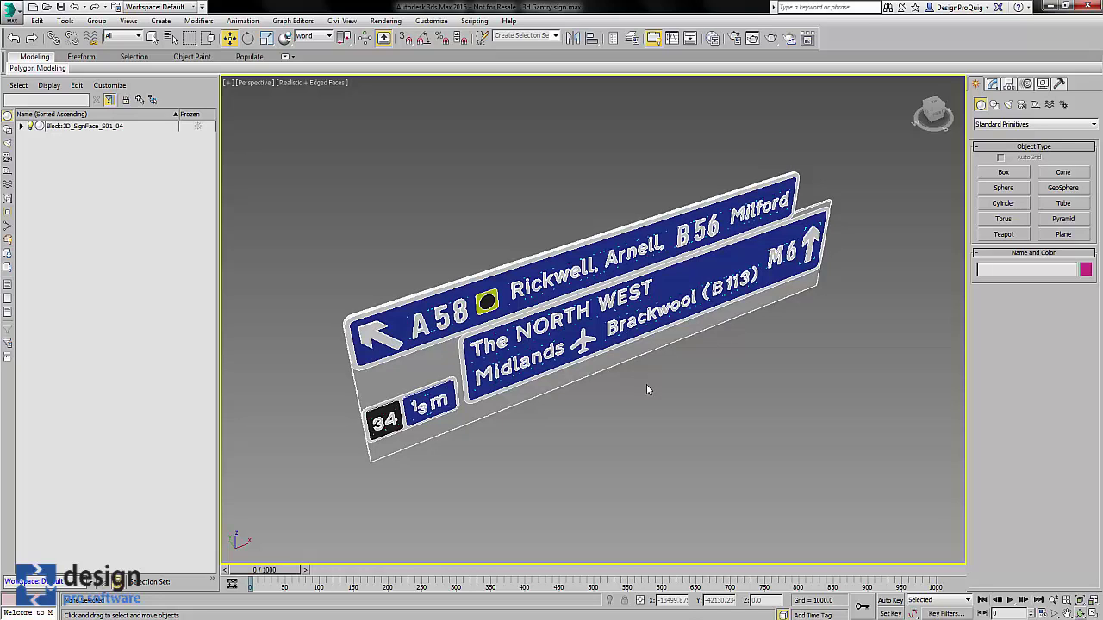
mouse_move(691, 395)
alt+middle_down()
mouse_move(626, 328)
mouse_move(758, 130)
alt+middle_up()
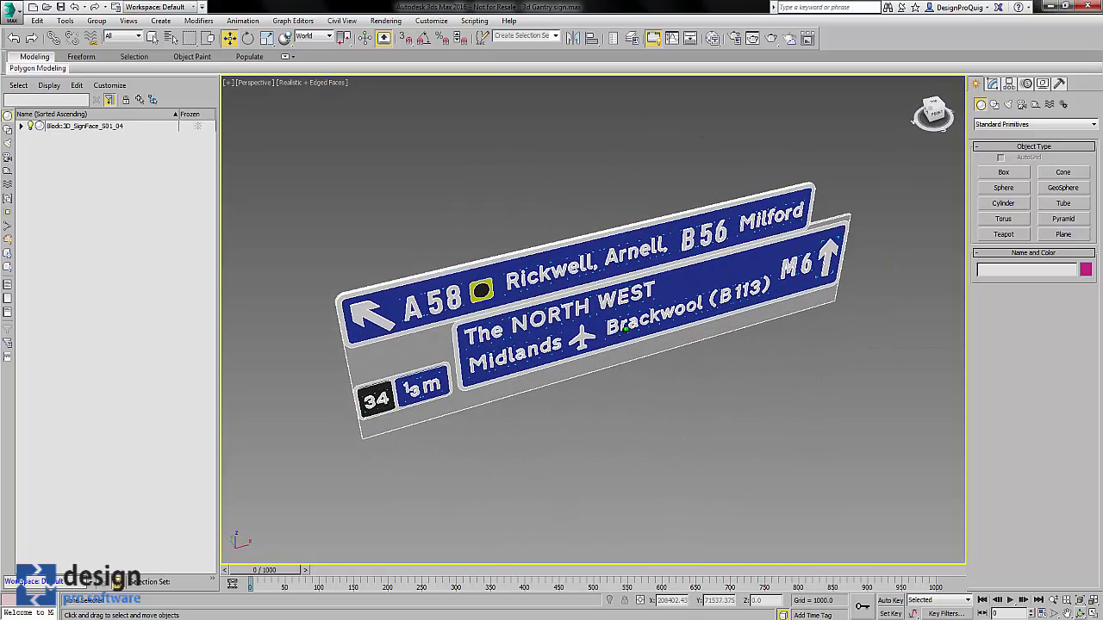
Examine the gantry sign's geometry in Wireframe shading and return the viewport to Realistic shading.
click(331, 82)
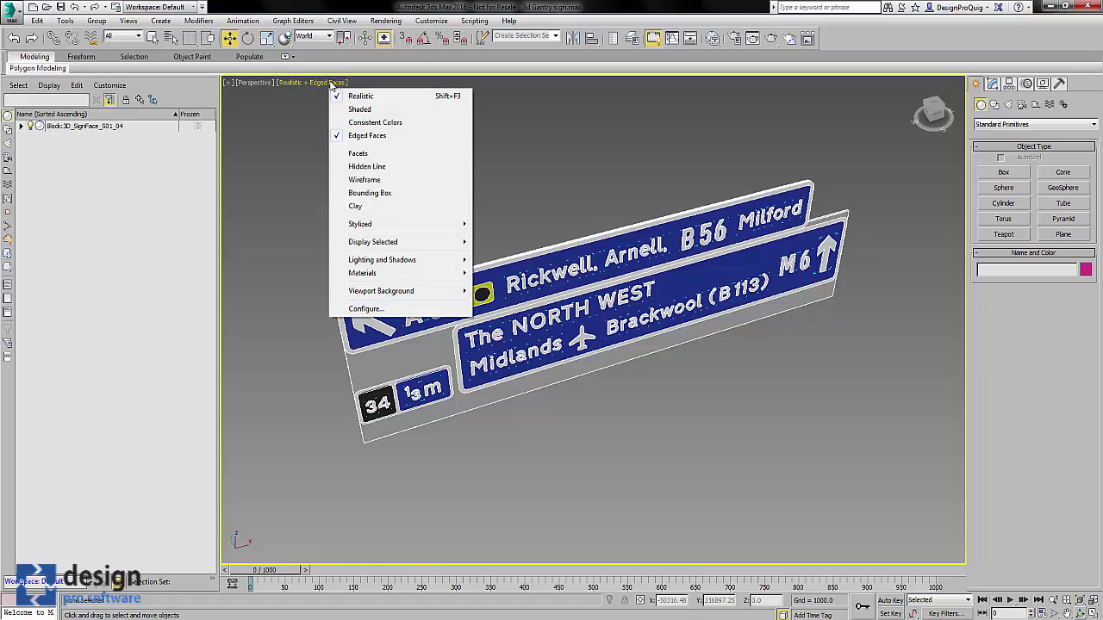
click(371, 180)
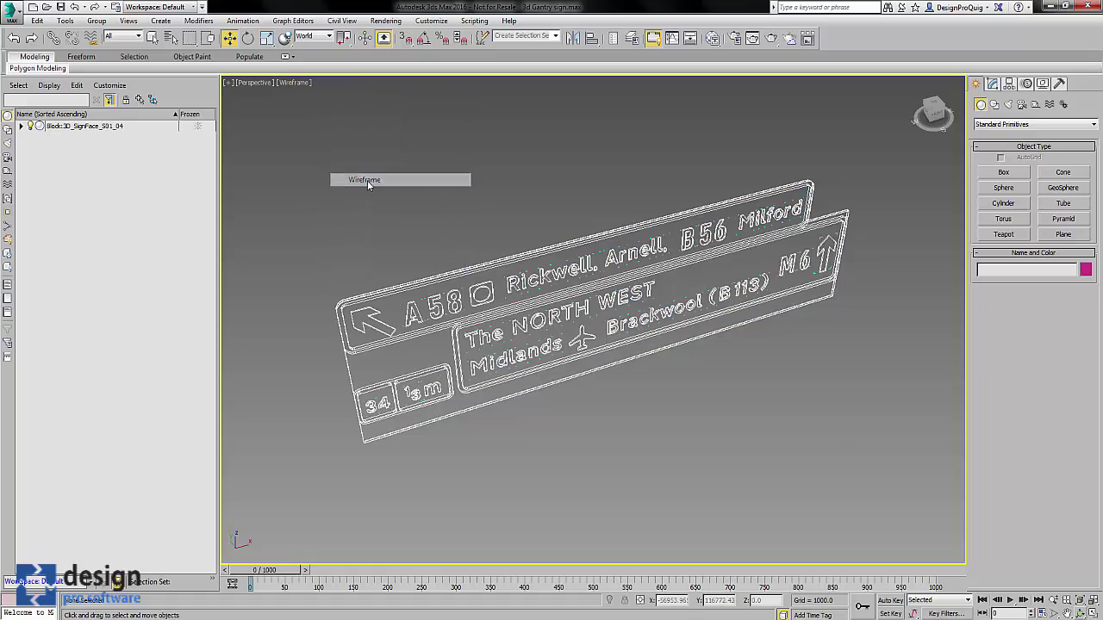
scroll(443, 233, up, 5)
scroll(534, 293, down, 3)
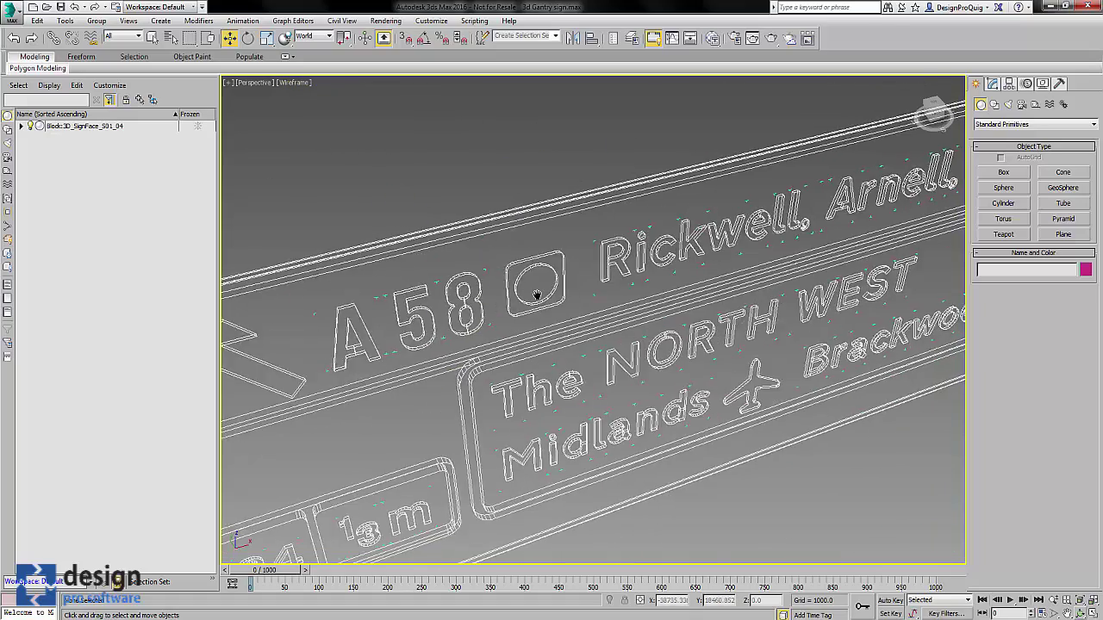
scroll(551, 263, down, 6)
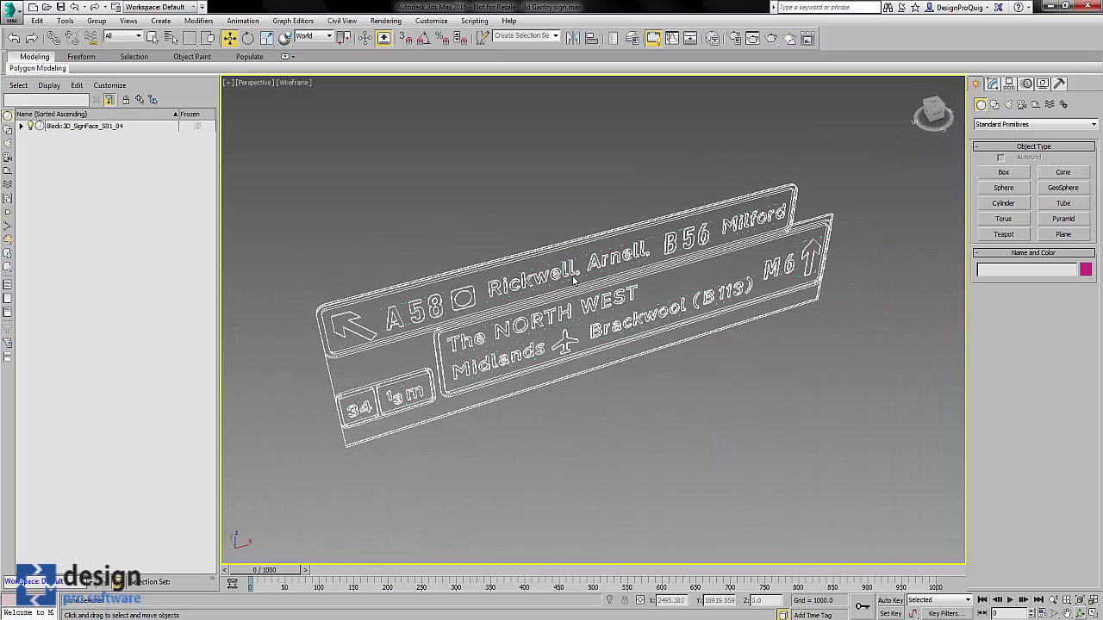
click(293, 82)
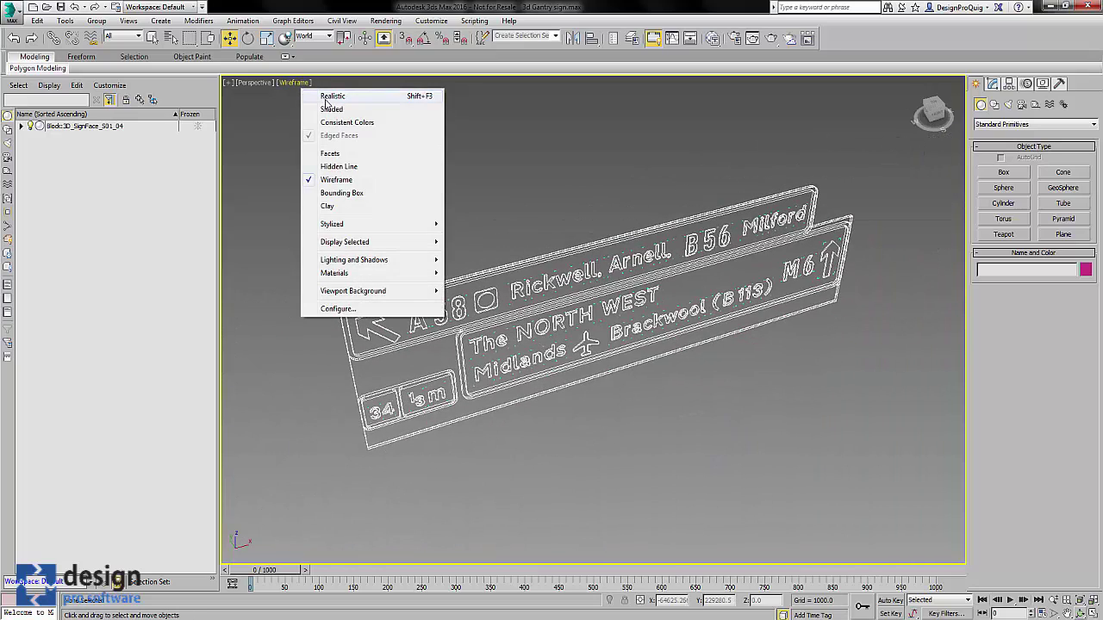
click(331, 97)
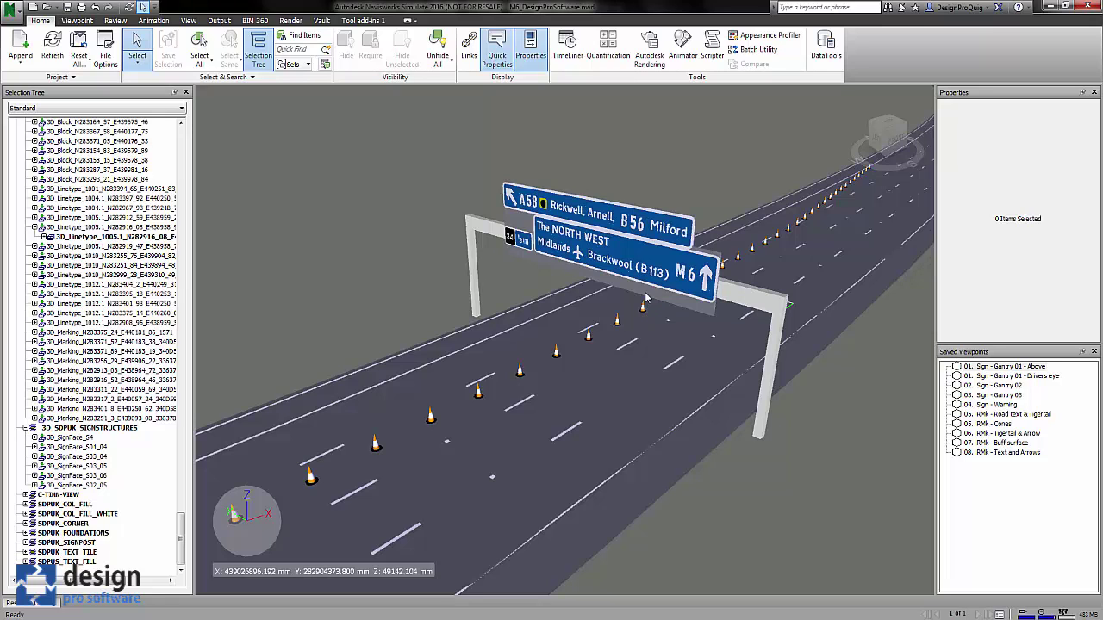
Switch to the M6 model in Navisworks, check the properties of Gantry 01's post and beam, and clear the selection.
click(474, 284)
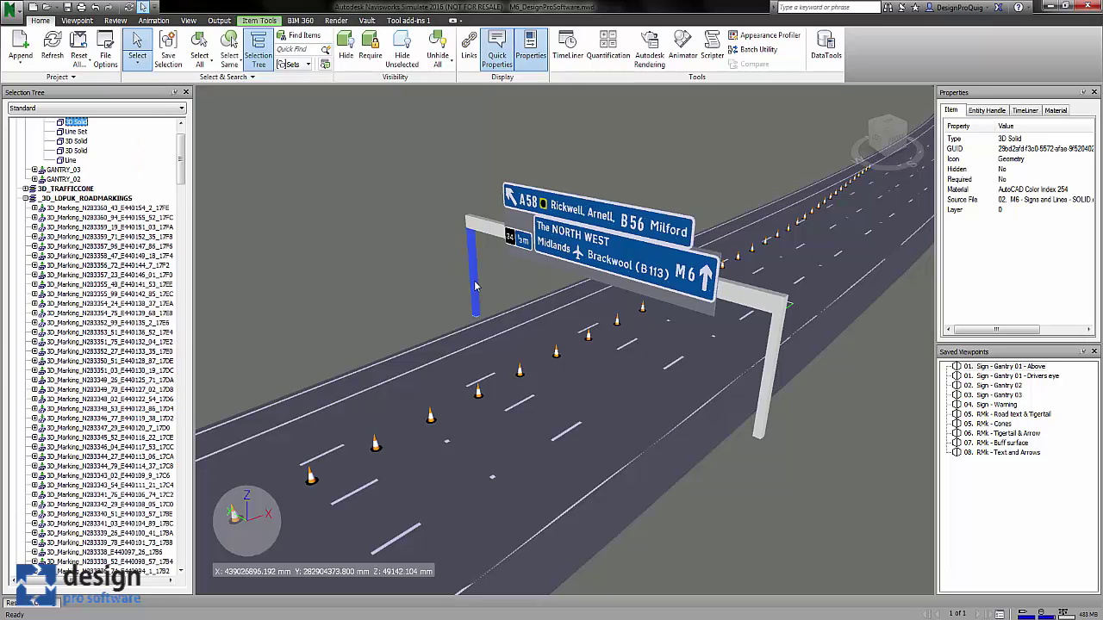
click(484, 232)
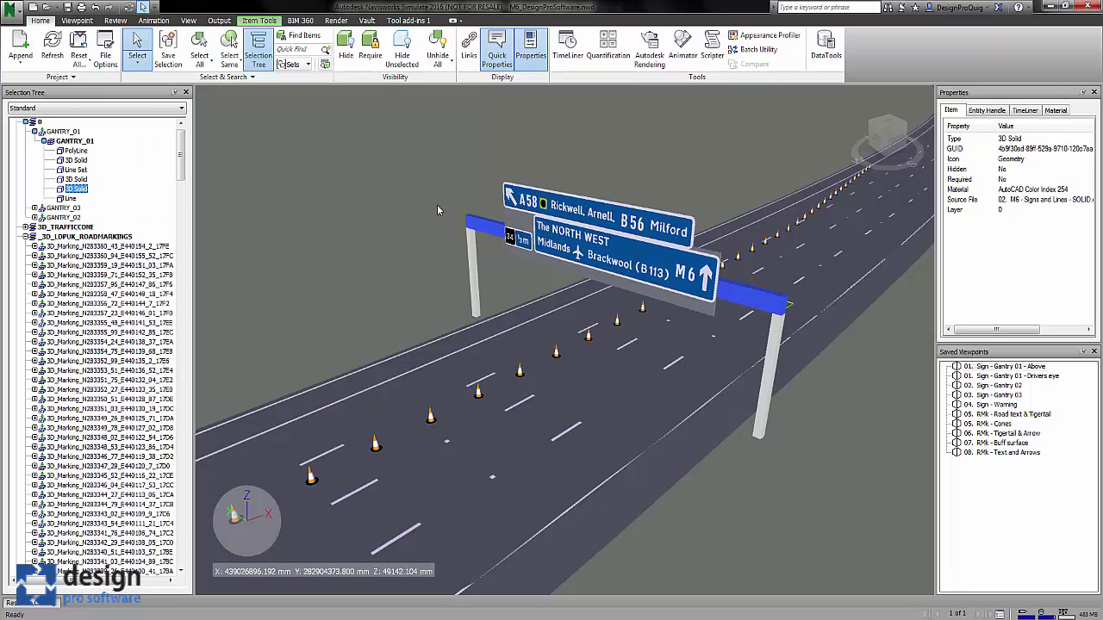
click(412, 199)
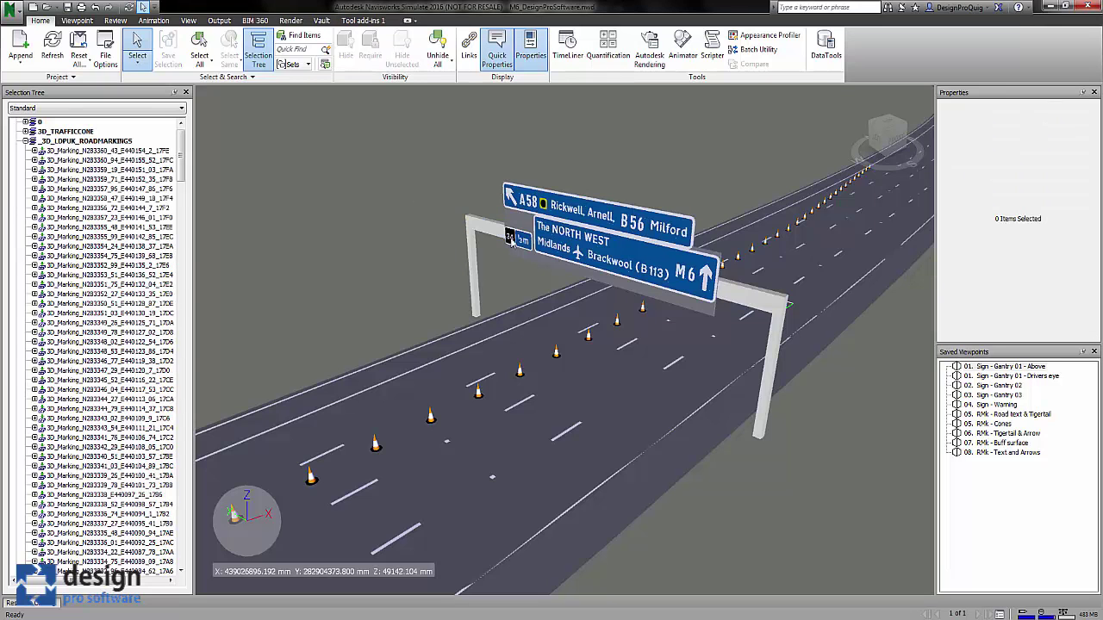
Review the saved sign viewpoints in turn, from Gantry 01 above and driver's eye through Gantry 02 and Gantry 03 to the warning sign.
click(1019, 369)
click(1019, 377)
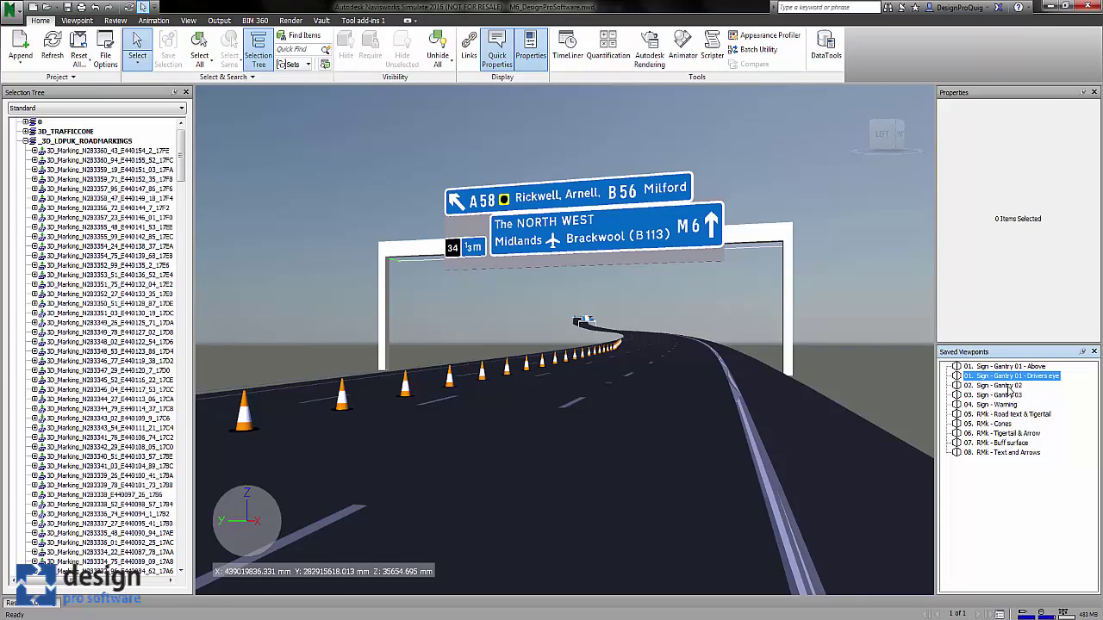
click(999, 386)
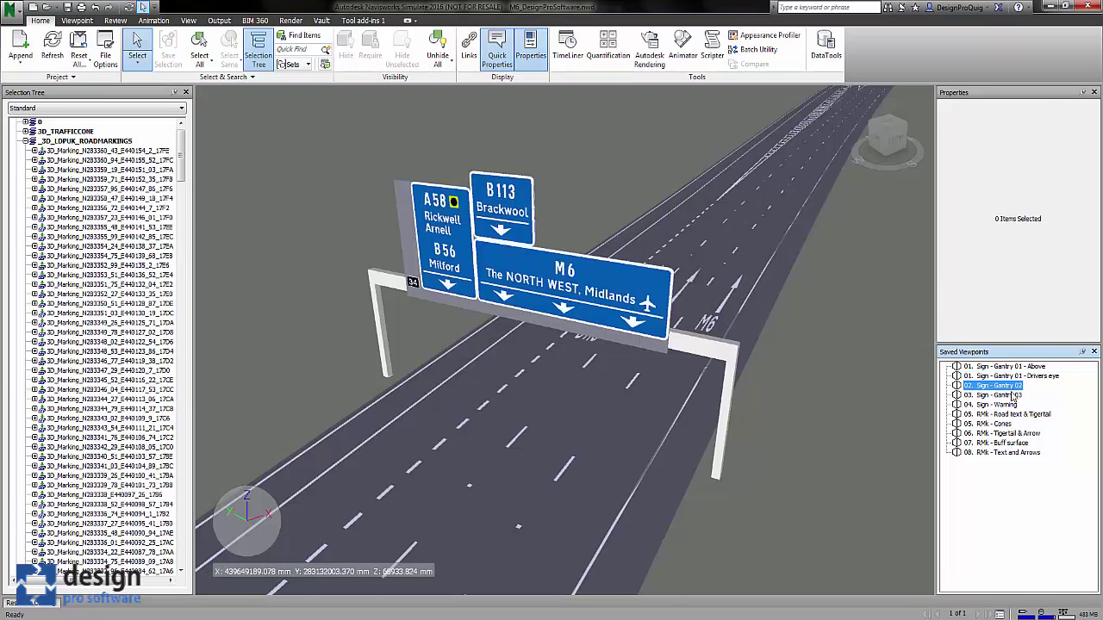
click(1012, 396)
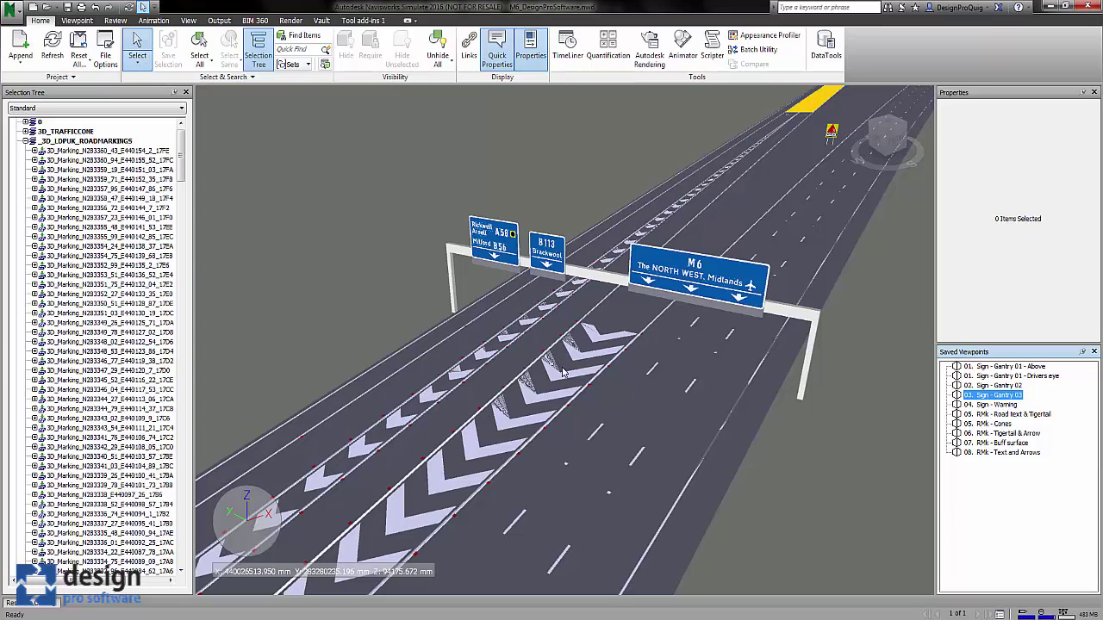
click(1013, 405)
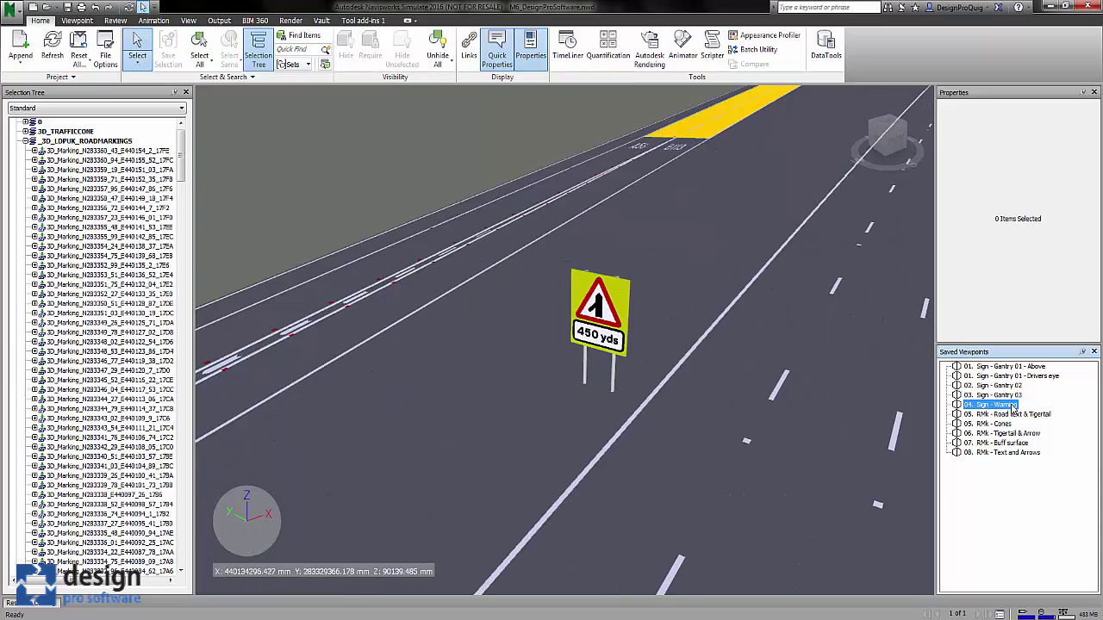
Review the saved road marking viewpoints: road text and tigertail, cones, tigertail and arrow, buff surface, and text and arrows.
click(1008, 414)
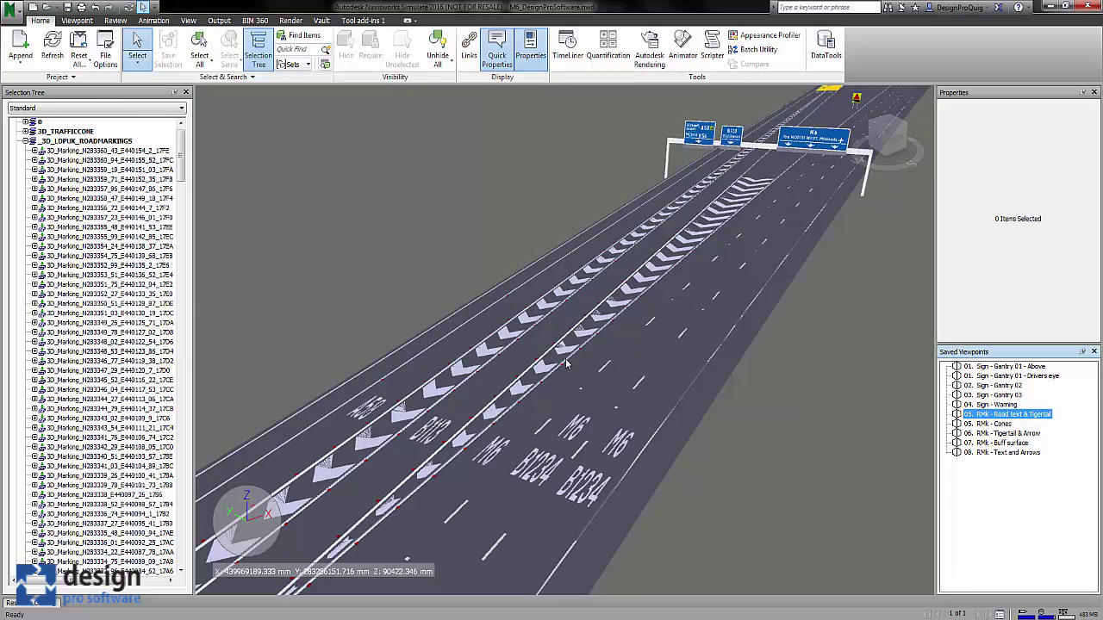
click(1000, 424)
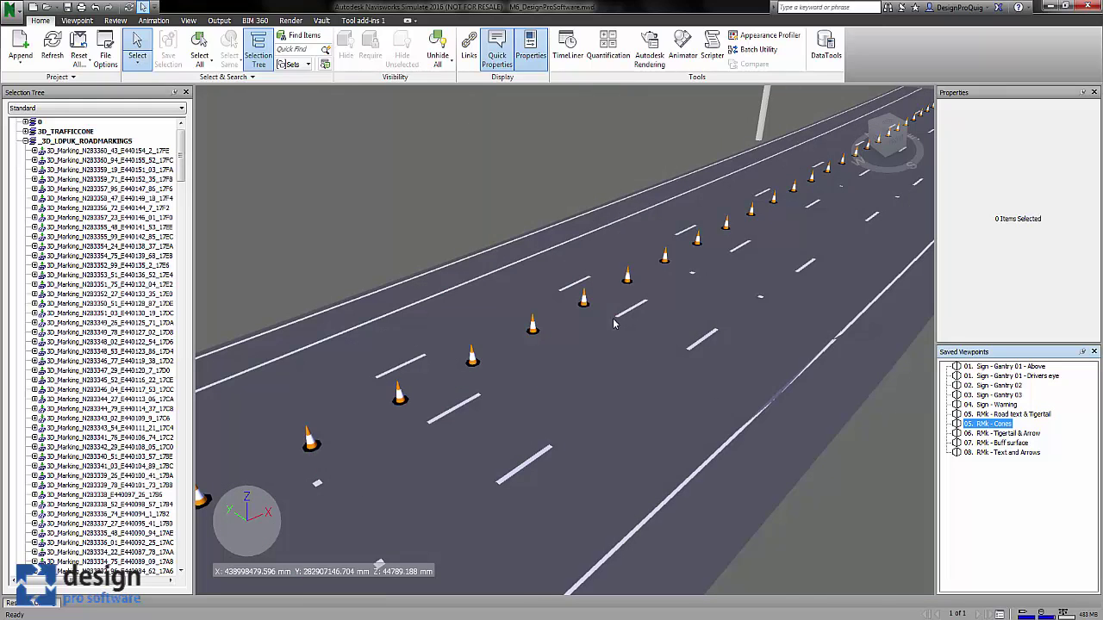
click(1010, 433)
click(1004, 443)
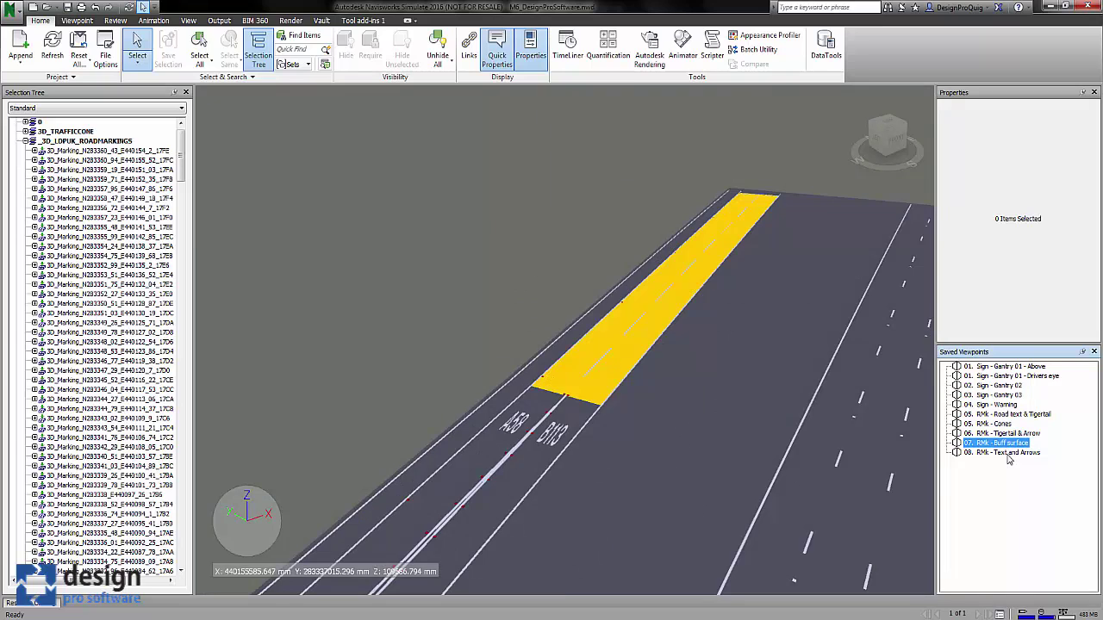
click(1007, 453)
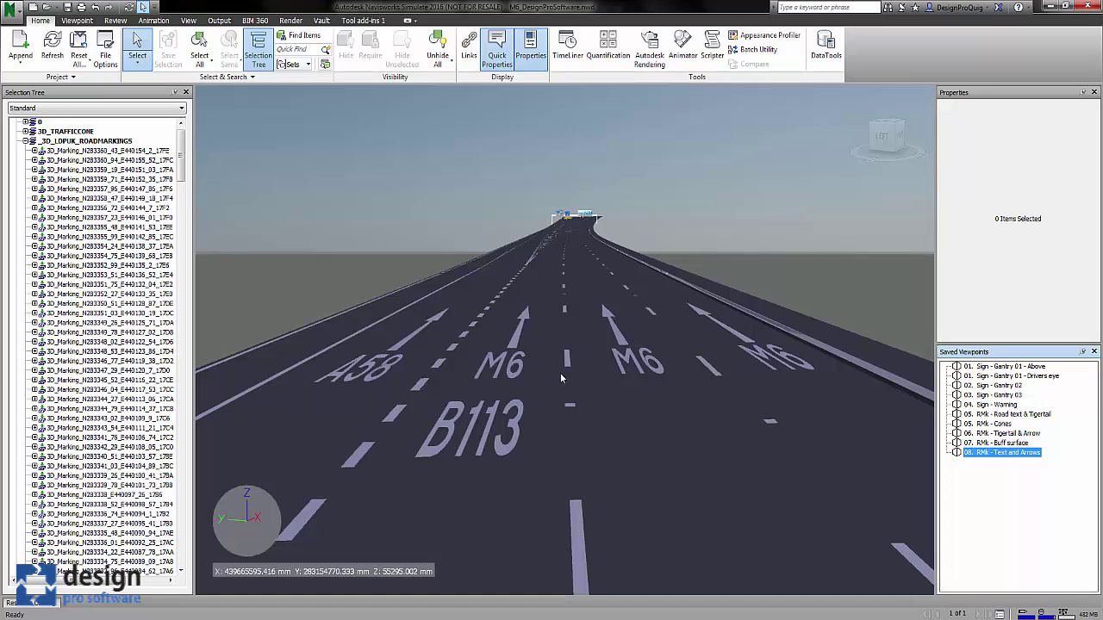
Return to the Gantry 01 above viewpoint and pull back to examine the full length of the M6 road model.
click(1019, 367)
scroll(773, 316, down, 10)
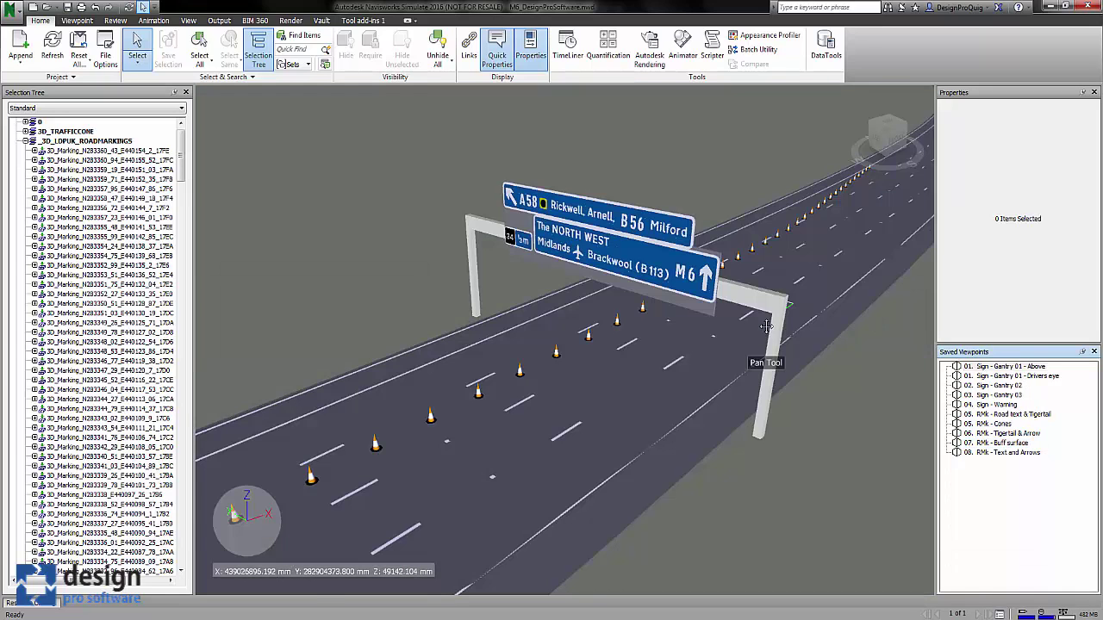
middle_drag(817, 283, 689, 364)
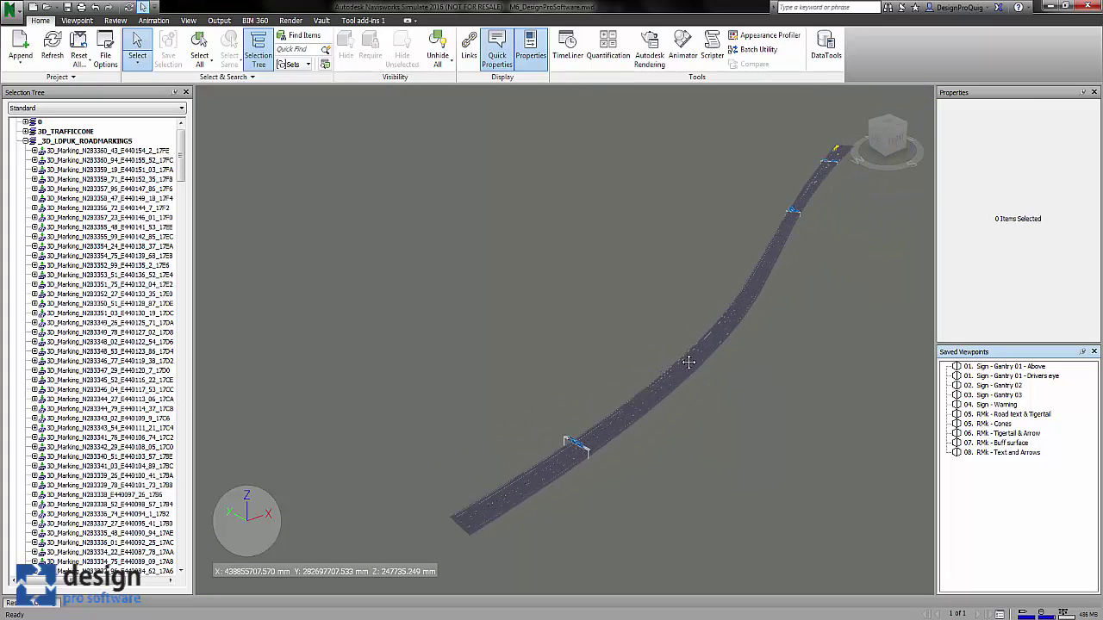
middle_drag(787, 320, 730, 322)
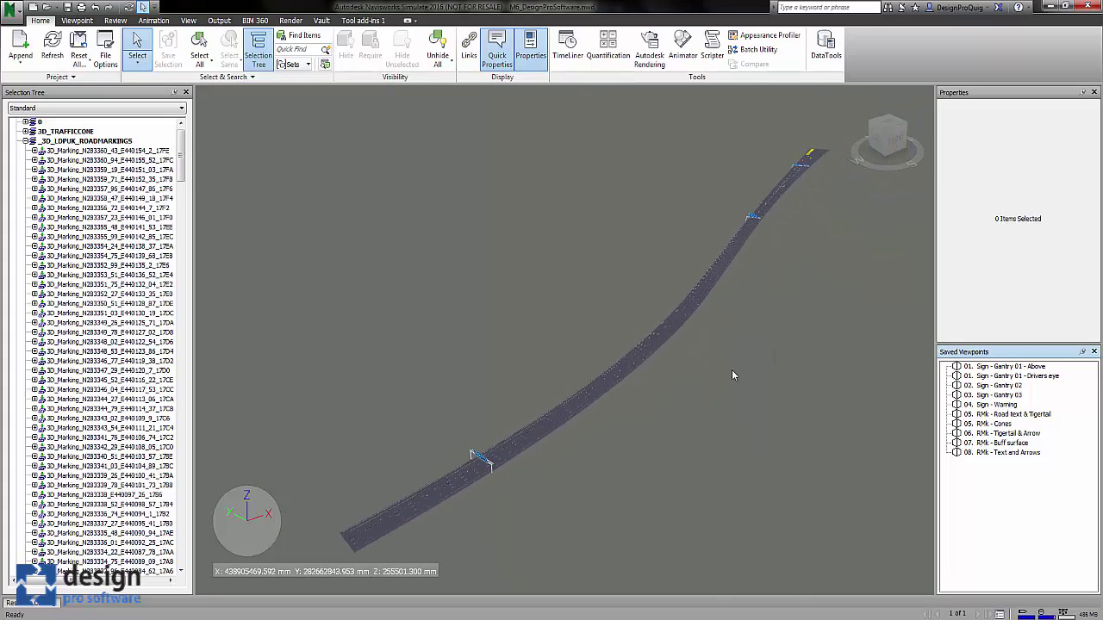
At Gantry 02, select the 3D_Linetype_1005.1 block of a dashed lane line and show its Line Pro UK BIM properties.
click(1013, 388)
scroll(779, 366, up, 5)
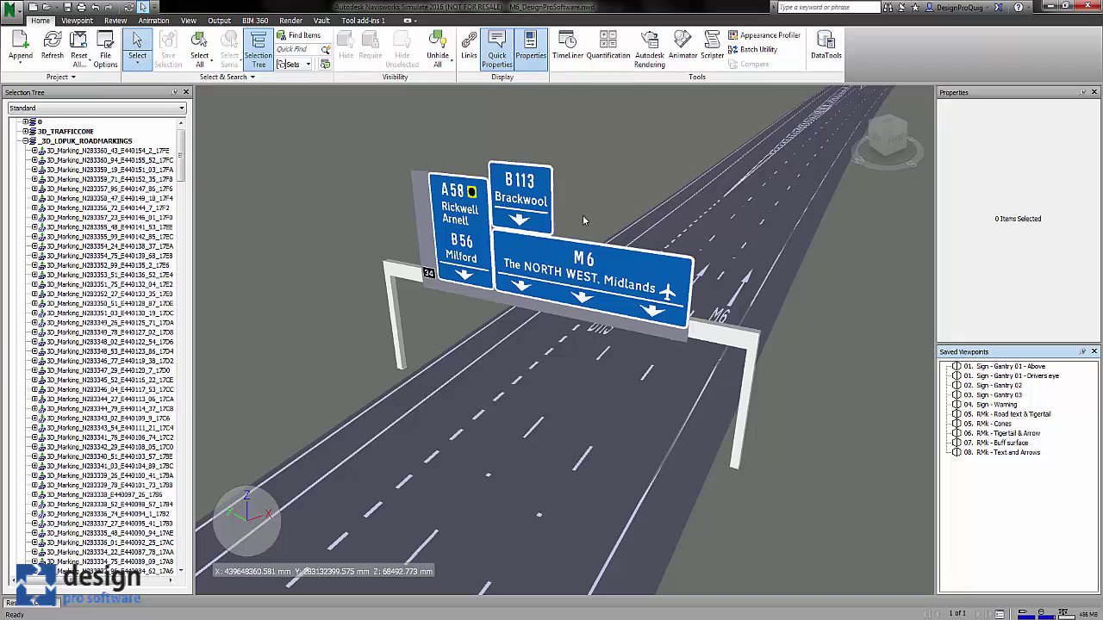
click(536, 428)
drag(179, 457, 179, 389)
click(89, 382)
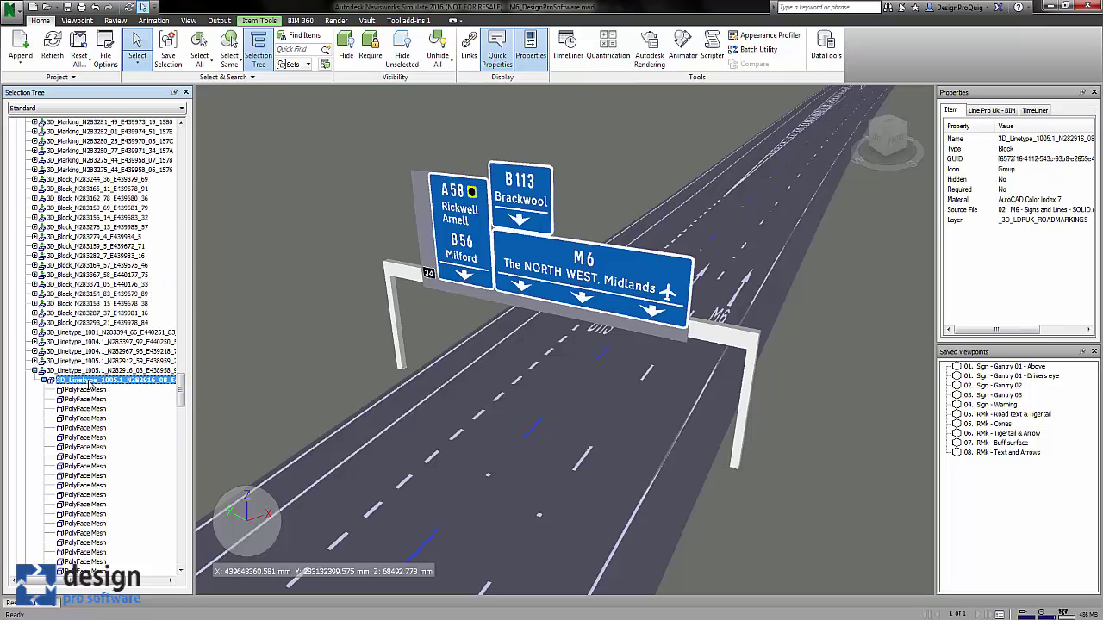
click(995, 113)
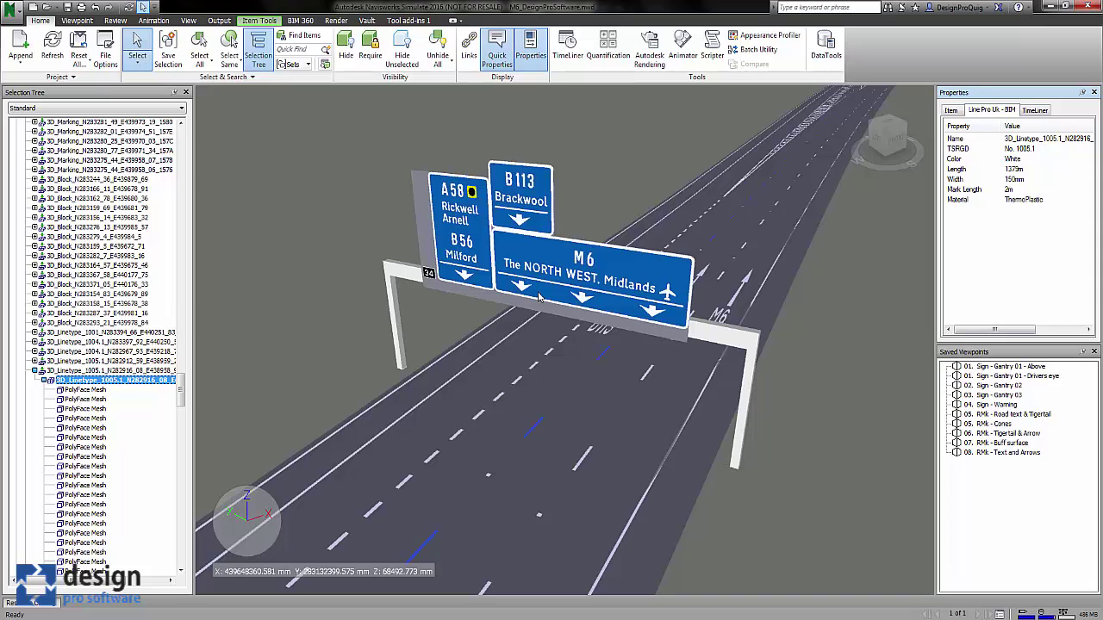
Select the Gantry 02 grey backing board's parent block 3D_SignFace_S02_05 and show its Sign Pro UK BIM properties.
click(425, 234)
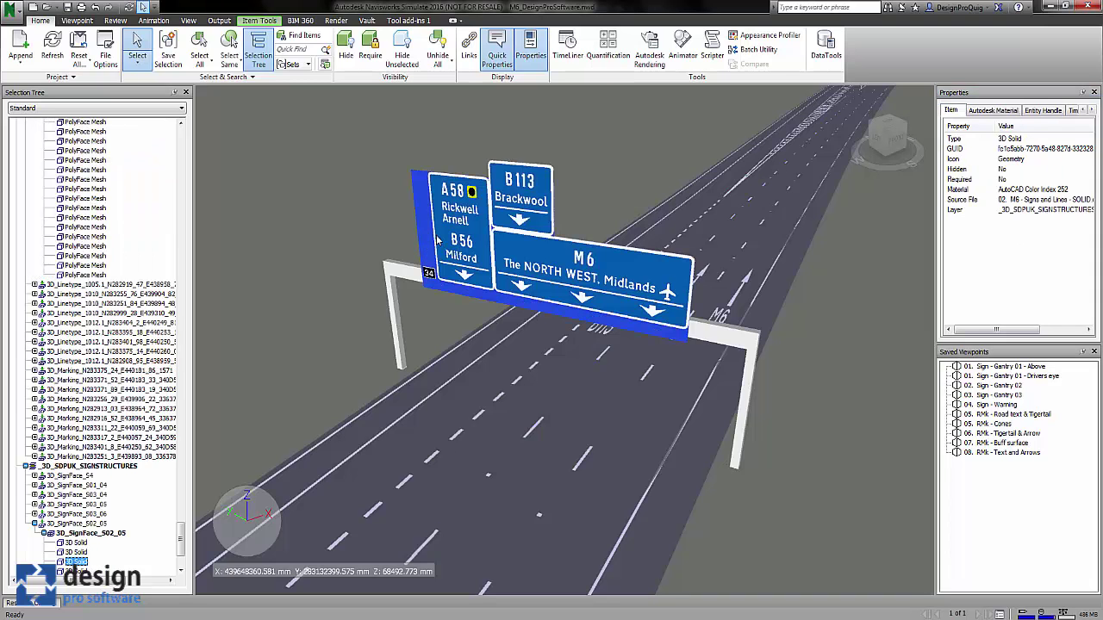
click(90, 535)
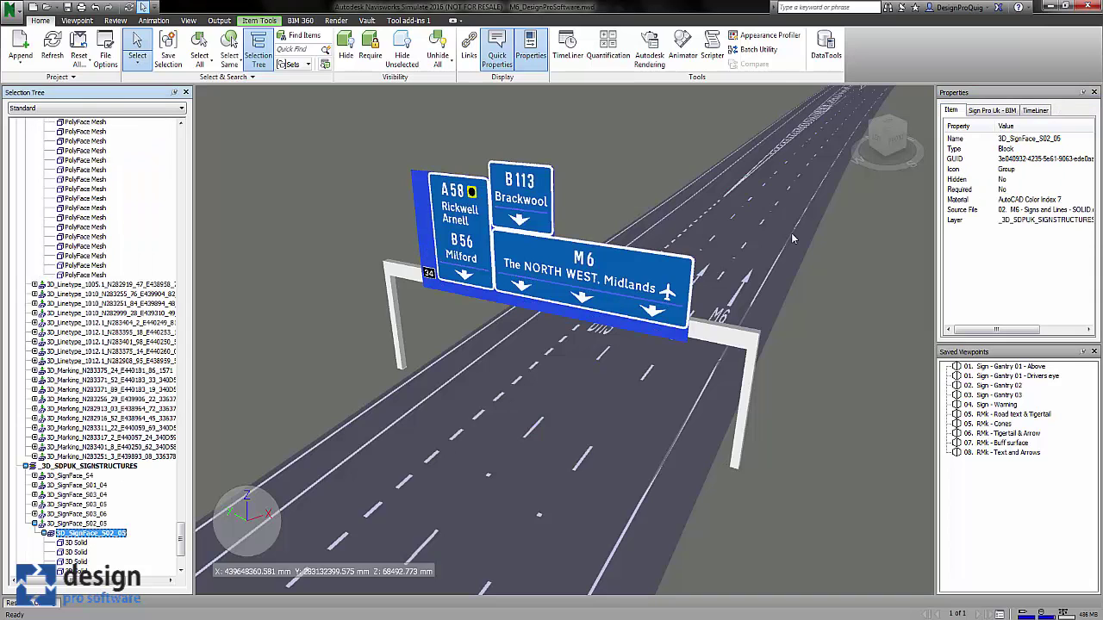
click(989, 111)
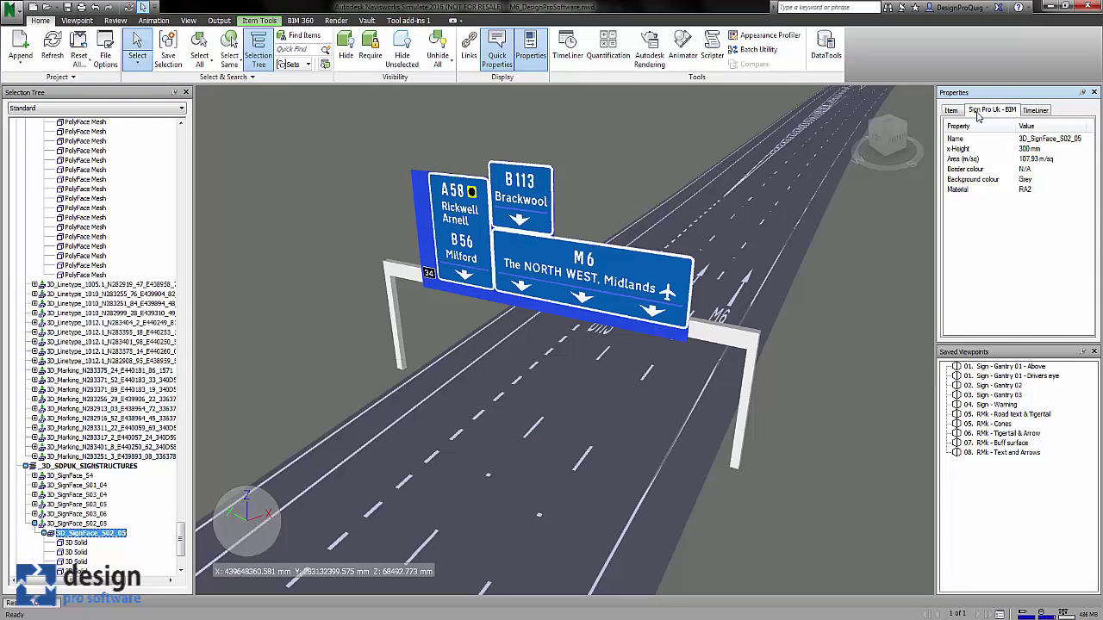